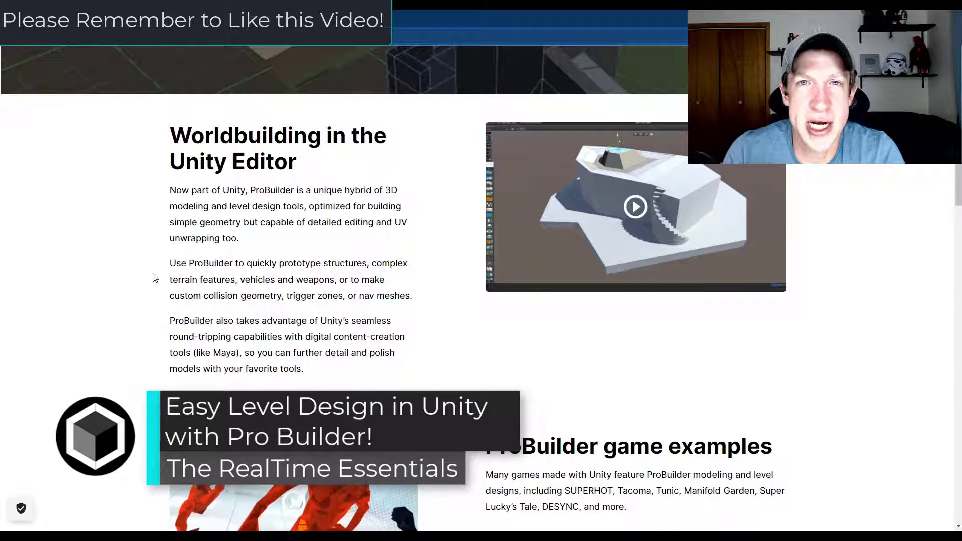
Step: Scroll the ProBuilder overview page on unity.com before moving to the Unity Editor
{"action": "scroll", "coordinate": [160, 273], "scroll_direction": "up", "scroll_amount": 4}
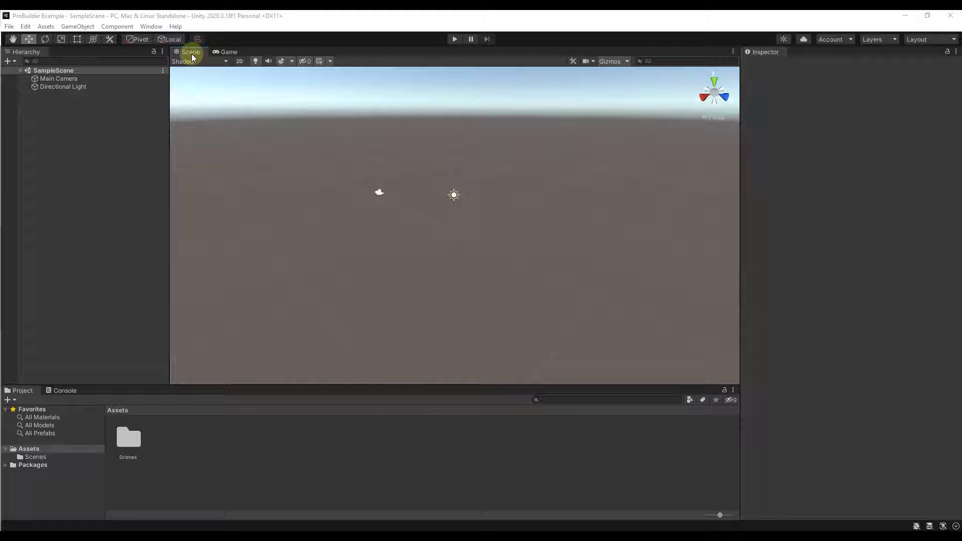
Step: Install ProBuilder 4.5.2 from the Unity Registry listing in the Package Manager
{"action": "left_click", "coordinate": [116, 28]}
{"action": "mouse_move", "coordinate": [150, 28]}
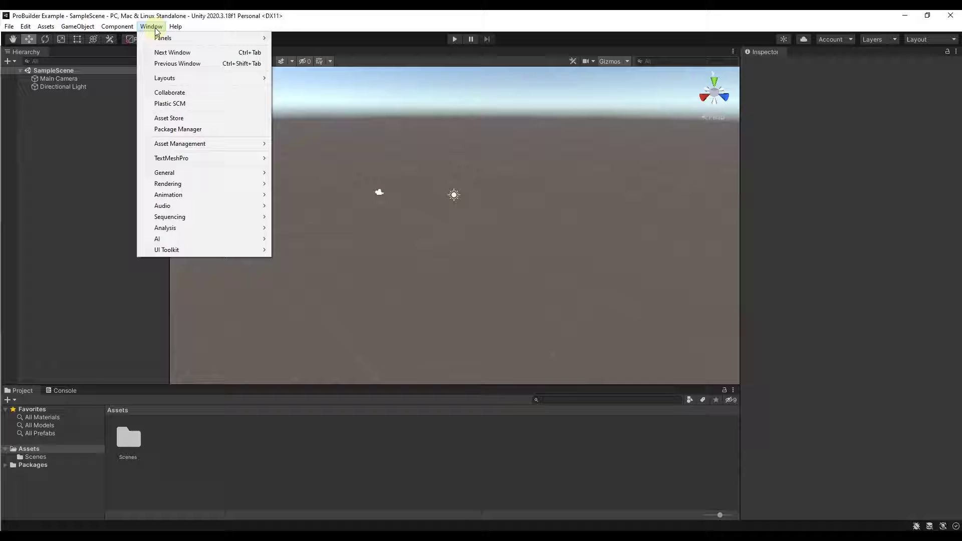
{"action": "left_click", "coordinate": [198, 130]}
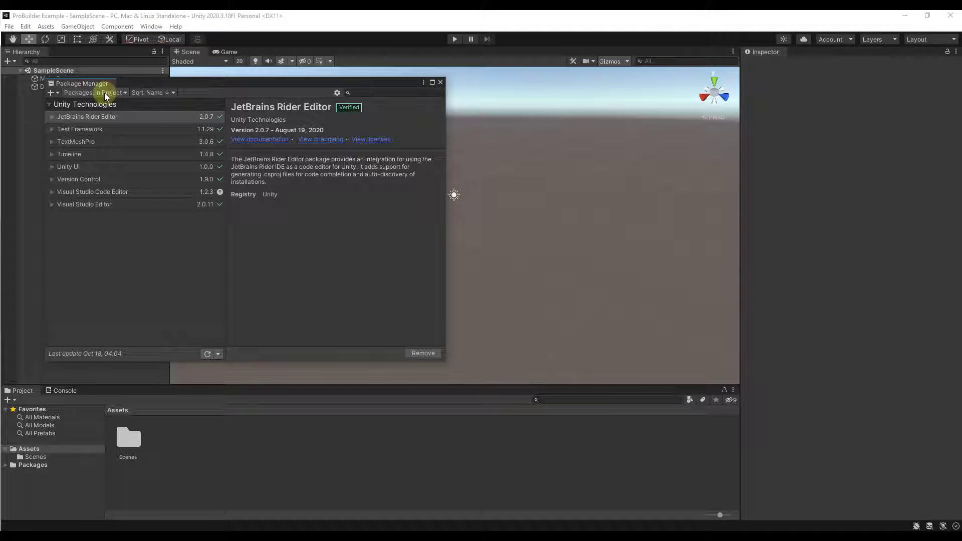
{"action": "left_click", "coordinate": [103, 92]}
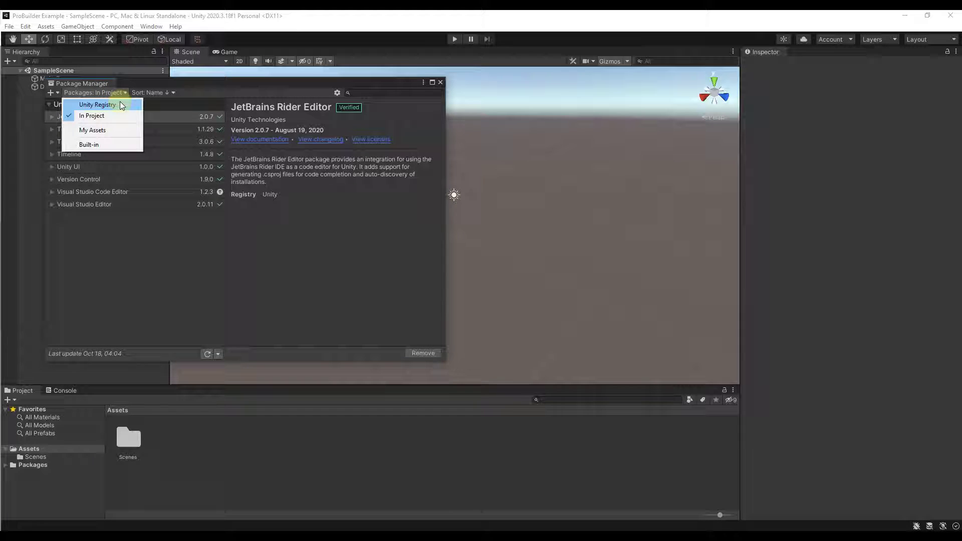
{"action": "left_click", "coordinate": [120, 103]}
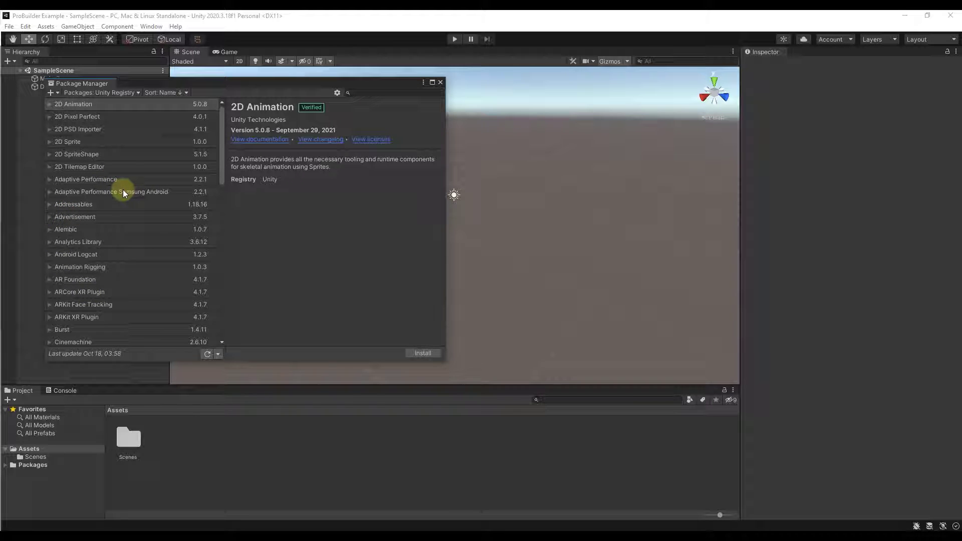
{"action": "scroll", "coordinate": [130, 196], "scroll_direction": "down", "scroll_amount": 6}
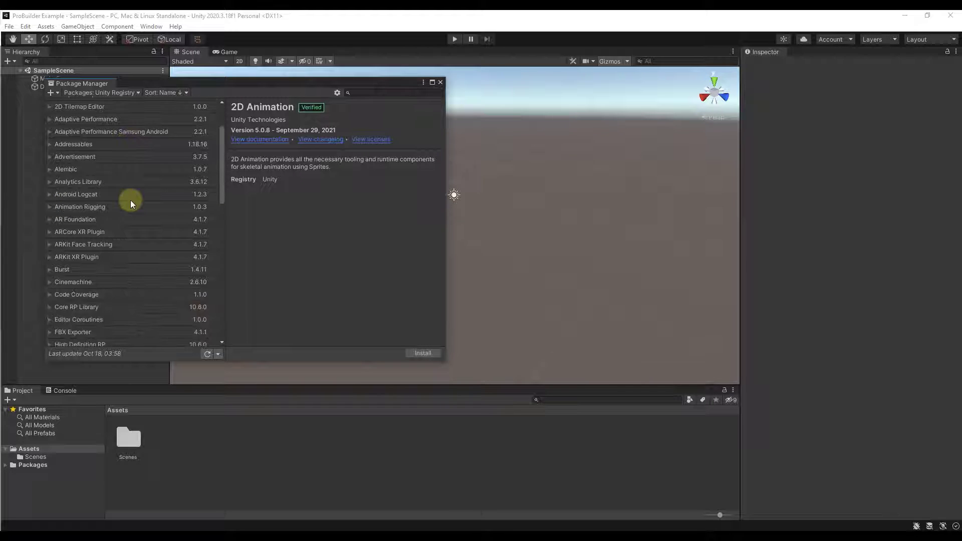
{"action": "scroll", "coordinate": [129, 199], "scroll_direction": "down", "scroll_amount": 3}
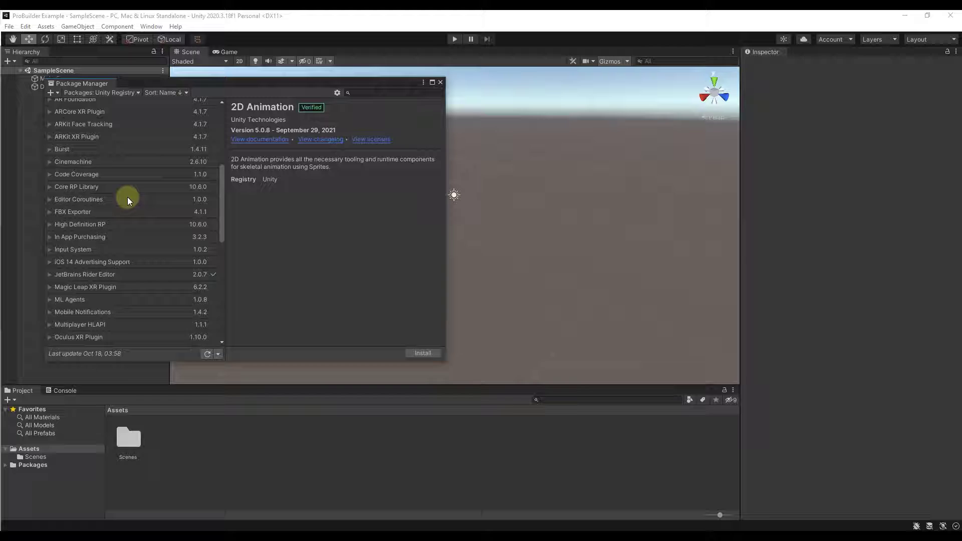
{"action": "scroll", "coordinate": [127, 197], "scroll_direction": "down", "scroll_amount": 3}
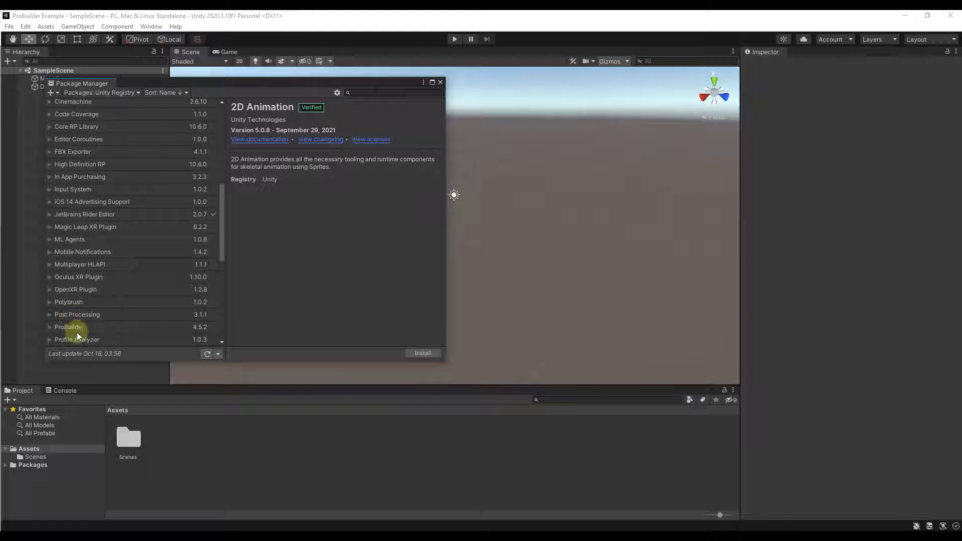
{"action": "left_click", "coordinate": [72, 327]}
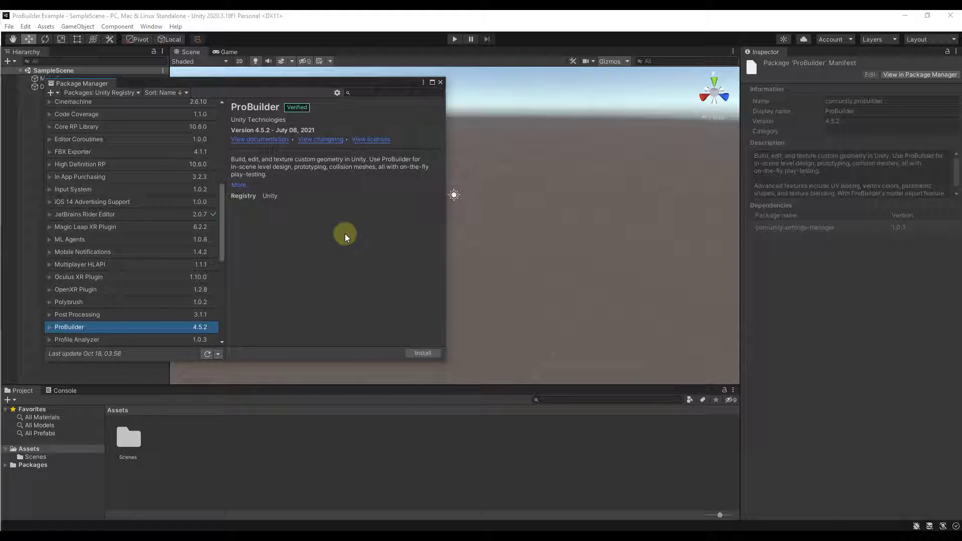
{"action": "left_click", "coordinate": [422, 353]}
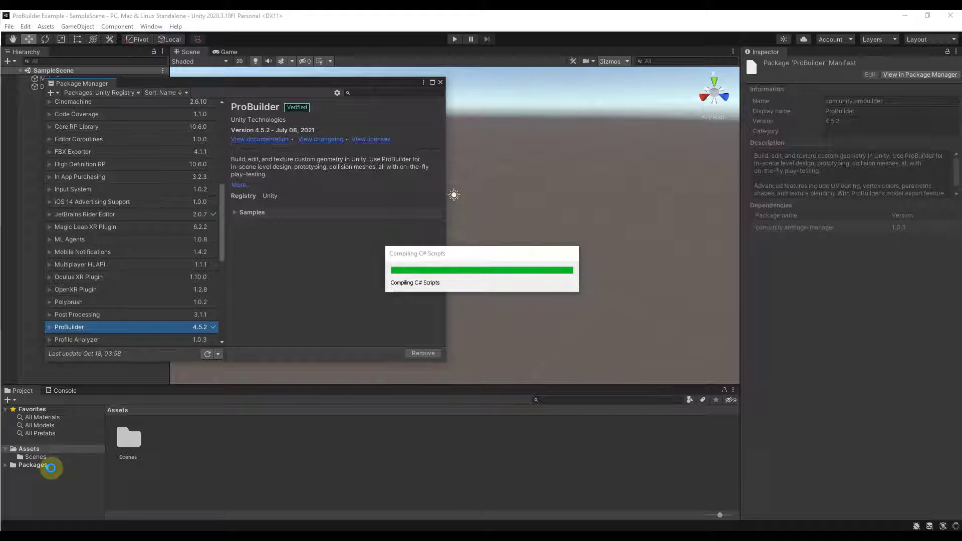
Step: Close the Package Manager and open the ProBuilder window from Tools > ProBuilder
{"action": "left_click", "coordinate": [440, 83]}
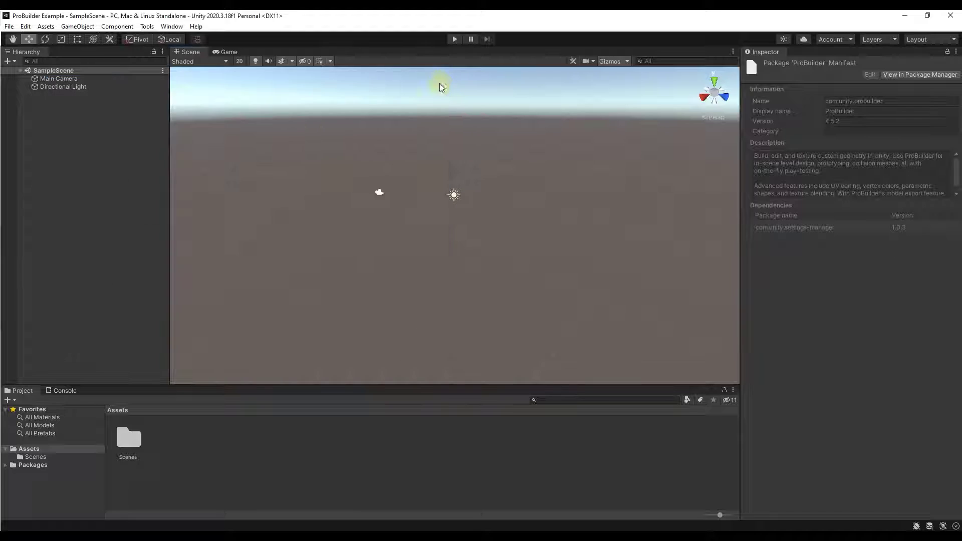
{"action": "left_click", "coordinate": [106, 27]}
{"action": "mouse_move", "coordinate": [147, 31]}
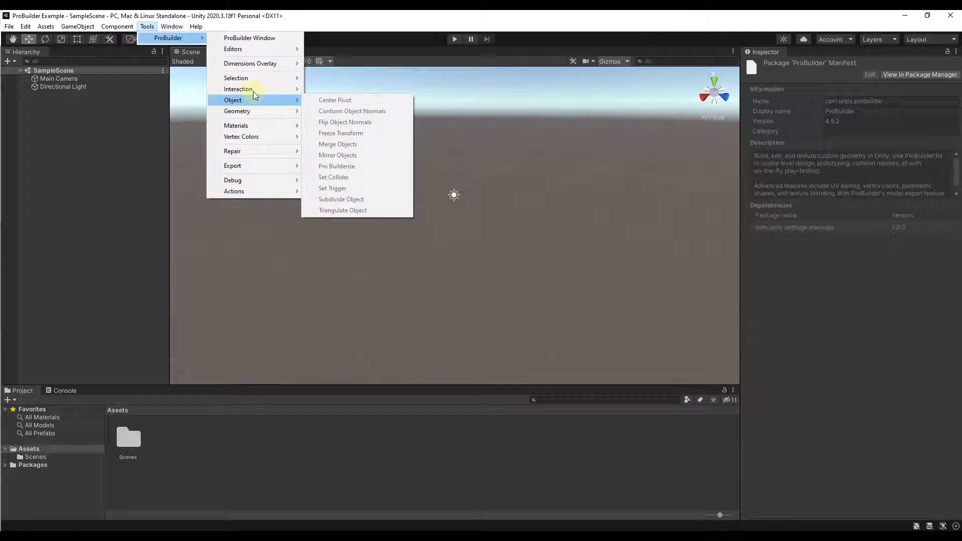
{"action": "mouse_move", "coordinate": [255, 90]}
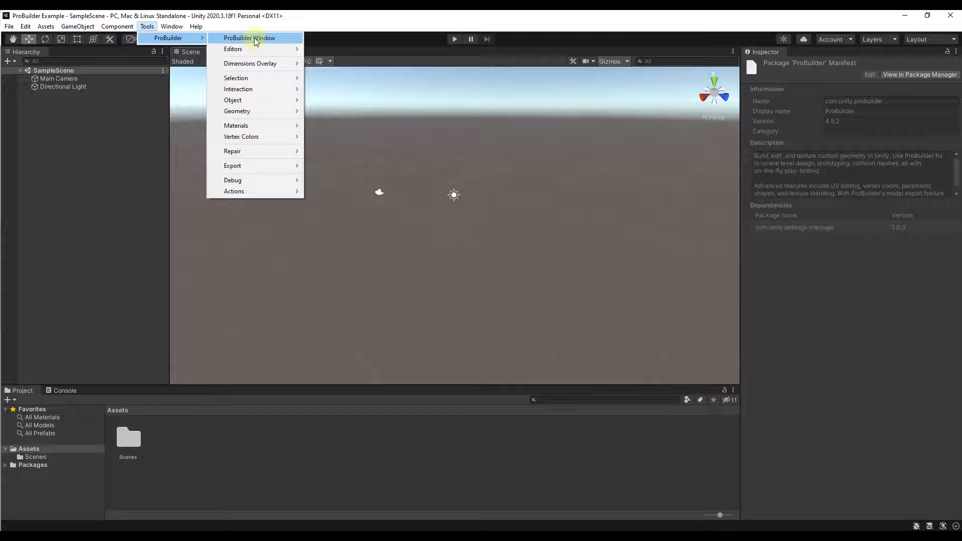
{"action": "left_click", "coordinate": [255, 38]}
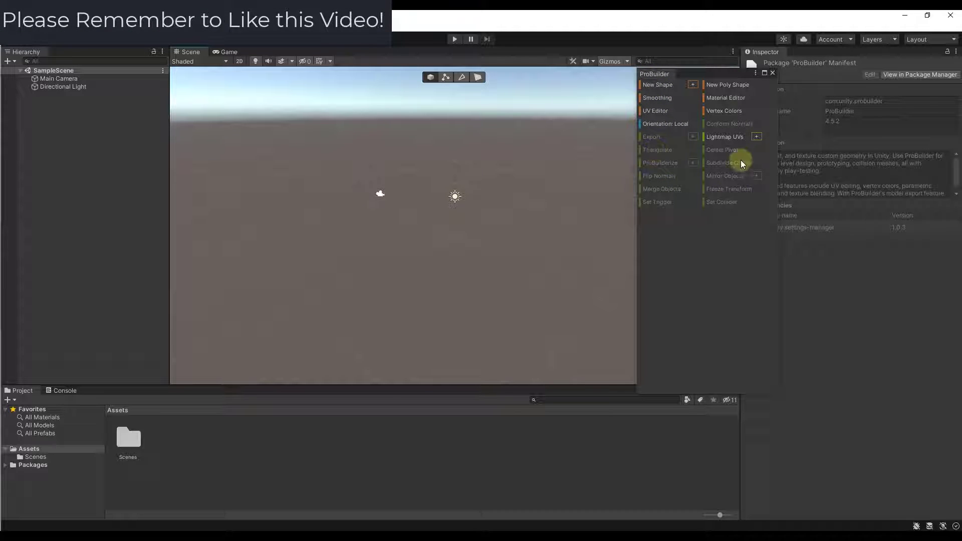
{"action": "right_click", "coordinate": [700, 257]}
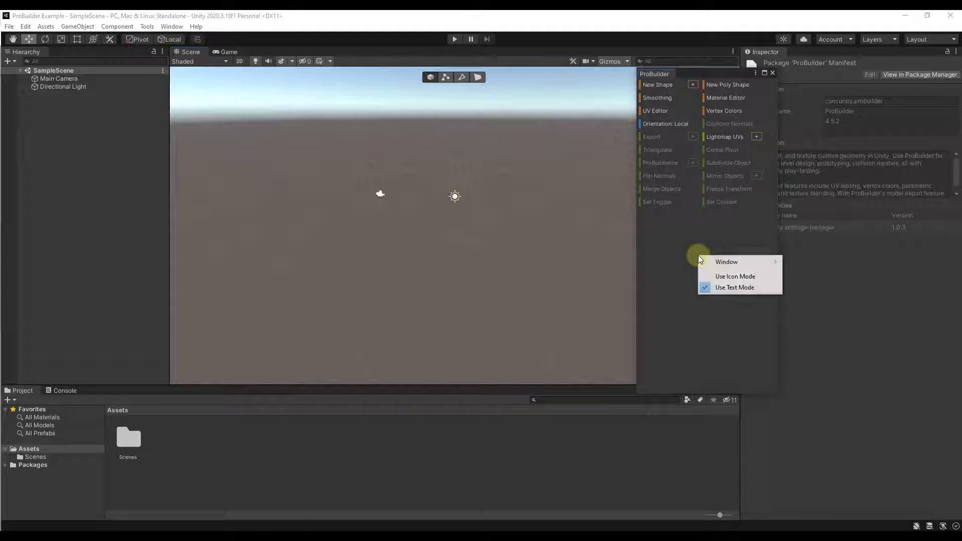
{"action": "left_click", "coordinate": [726, 277]}
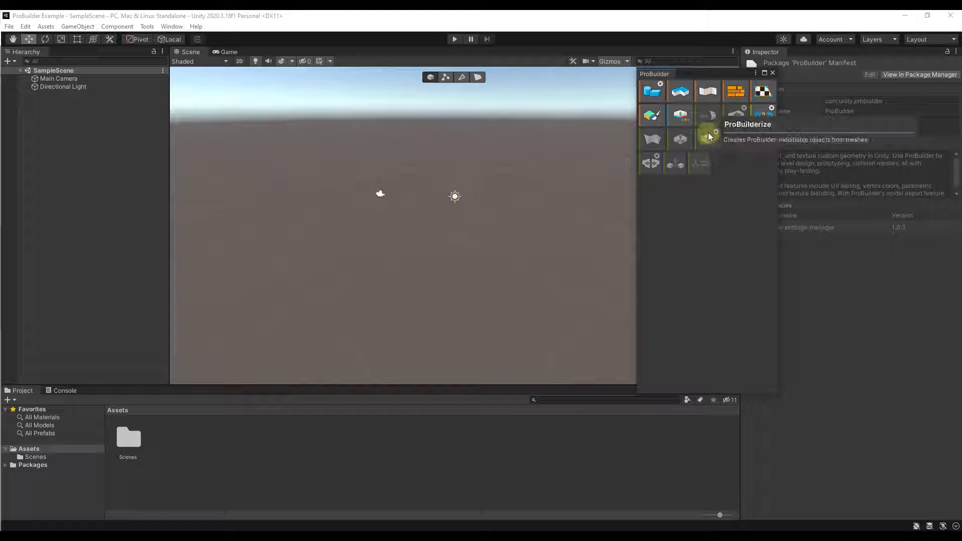
{"action": "right_click", "coordinate": [720, 222]}
{"action": "left_click", "coordinate": [744, 249]}
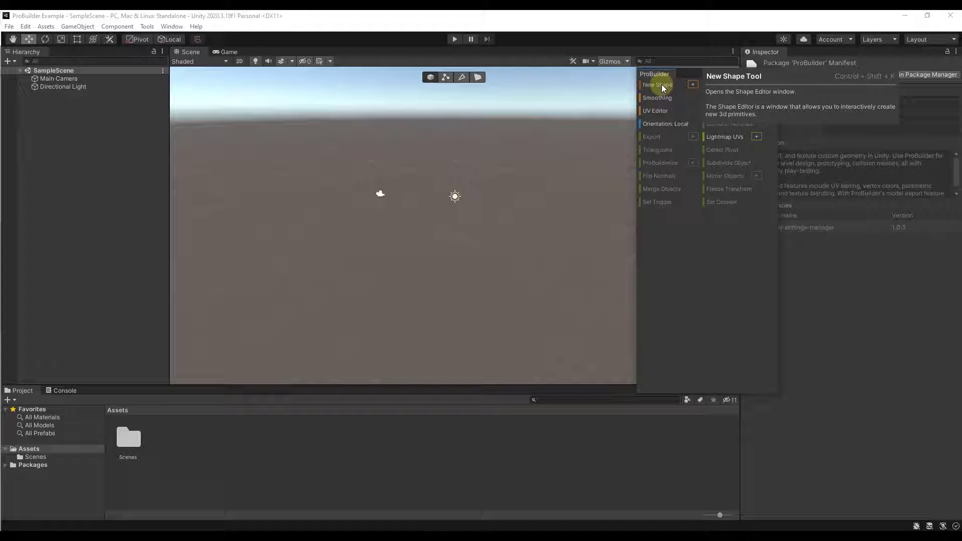
Step: Create a trial Stairs shape, float the ProBuilder panel over the Scene view, then delete the stairs
{"action": "left_click", "coordinate": [663, 88]}
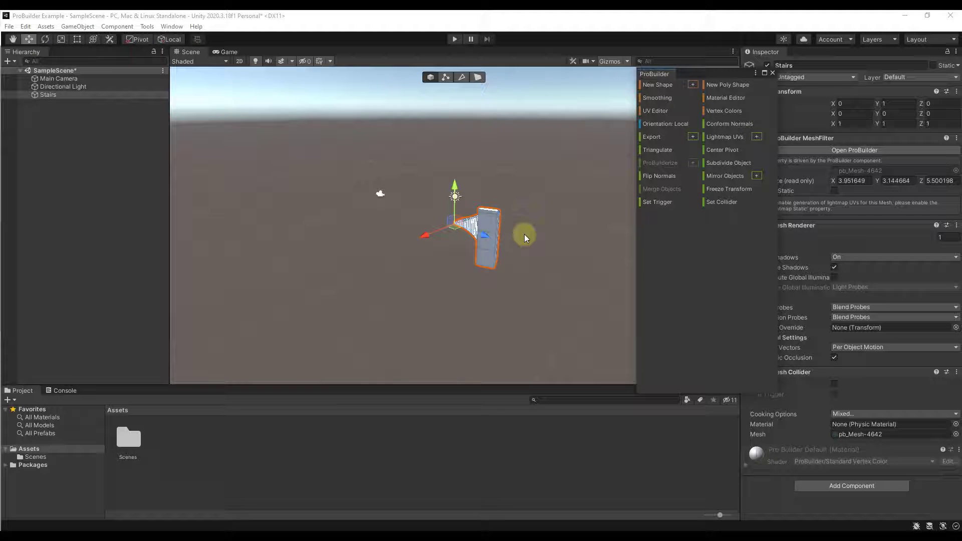
{"action": "left_click_drag", "start_coordinate": [521, 234], "coordinate": [330, 218], "text": "alt"}
{"action": "left_click_drag", "start_coordinate": [721, 75], "coordinate": [675, 80]}
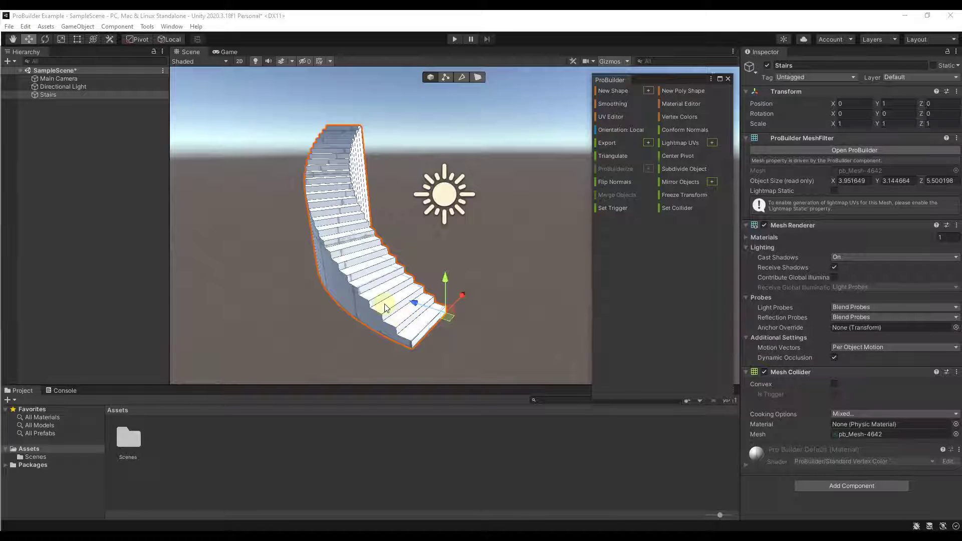
{"action": "key", "text": "Delete"}
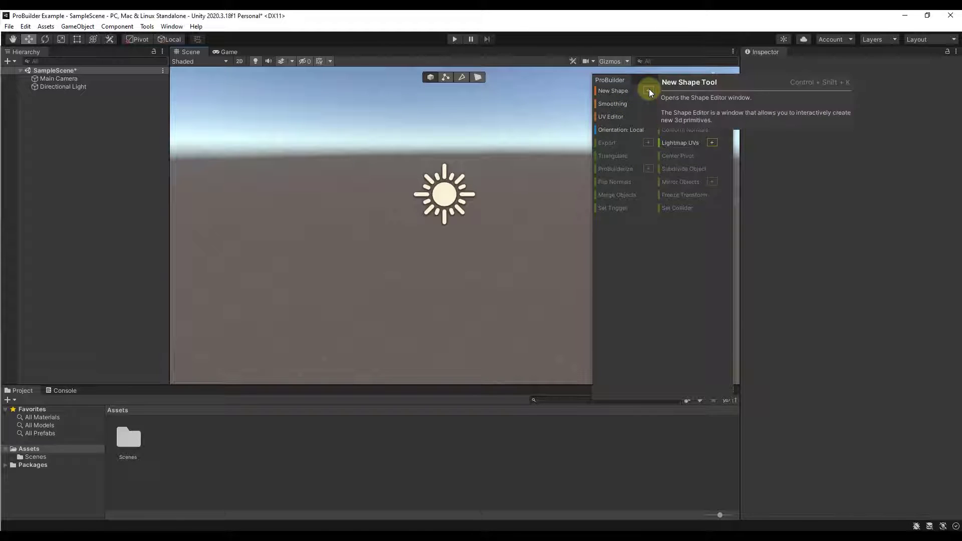
Step: Start a new shape and drag out a large curved staircase preview
{"action": "left_click", "coordinate": [647, 90]}
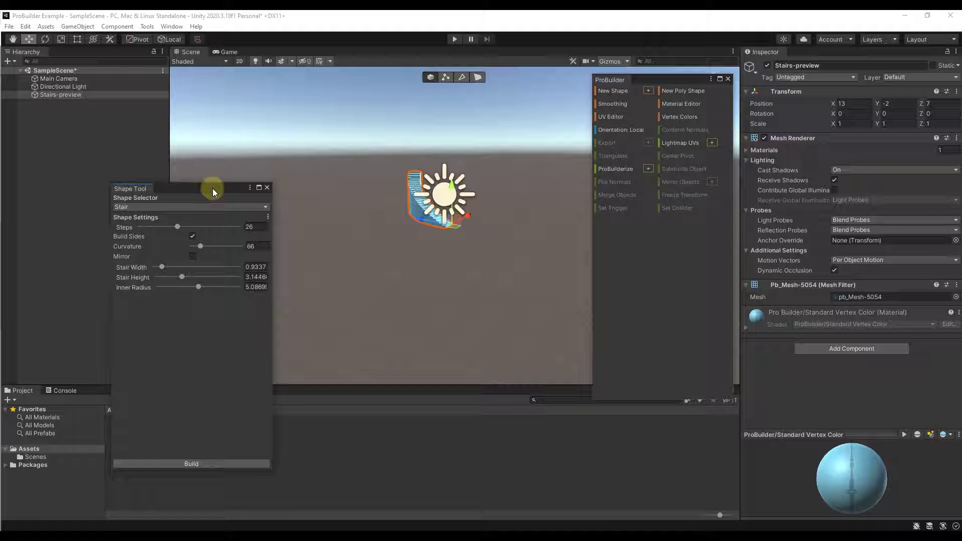
{"action": "left_click_drag", "start_coordinate": [456, 227], "coordinate": [461, 336]}
{"action": "left_click_drag", "start_coordinate": [453, 296], "coordinate": [439, 240]}
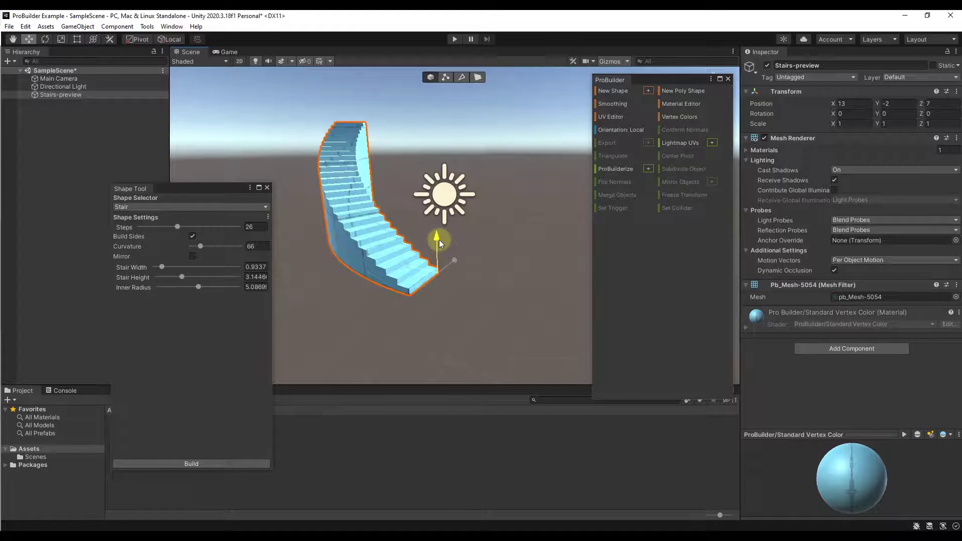
{"action": "left_click_drag", "start_coordinate": [436, 279], "coordinate": [449, 323]}
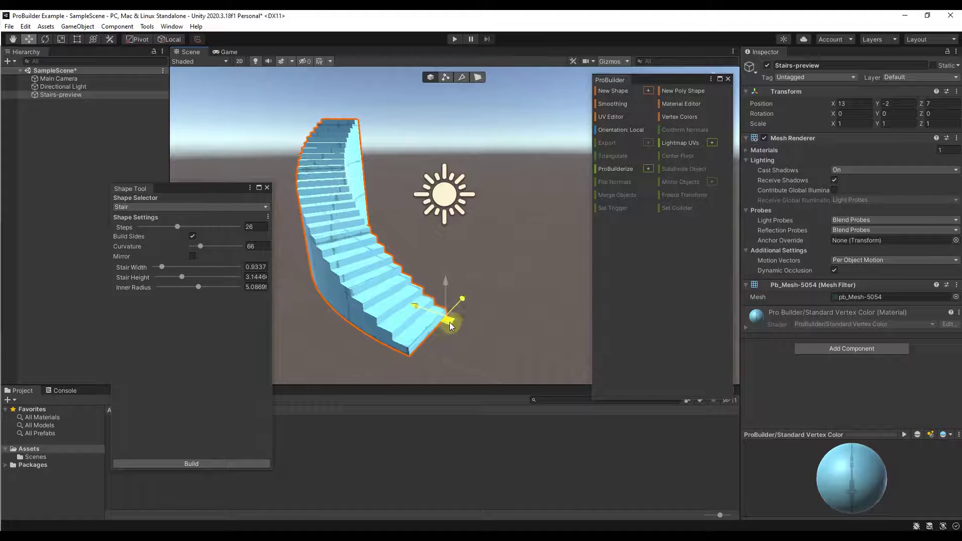
Step: Cycle the preview shape through Cube, Sprite and Prism in the Shape Selector
{"action": "left_click", "coordinate": [186, 206]}
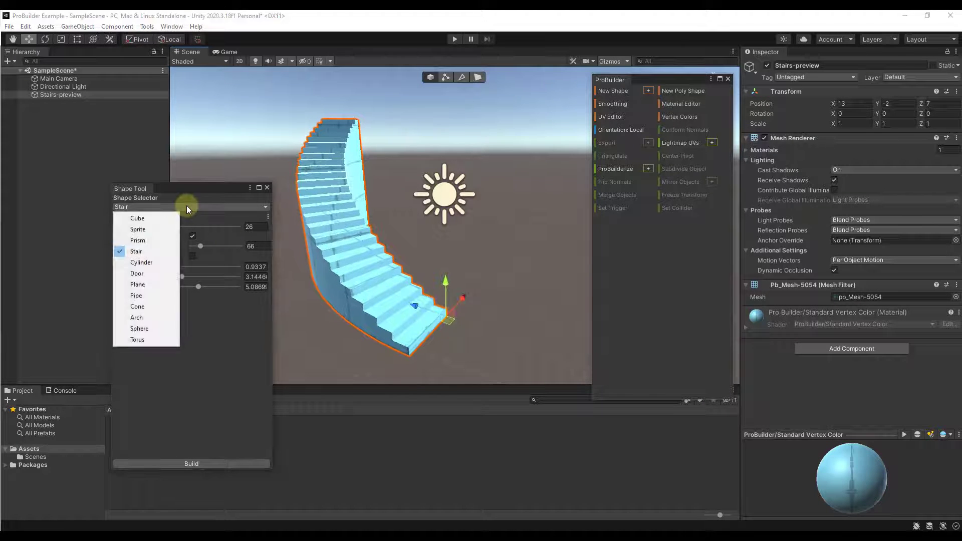
{"action": "left_click", "coordinate": [147, 219]}
{"action": "left_click_drag", "start_coordinate": [299, 241], "coordinate": [466, 204], "text": "alt"}
{"action": "left_click", "coordinate": [140, 207]}
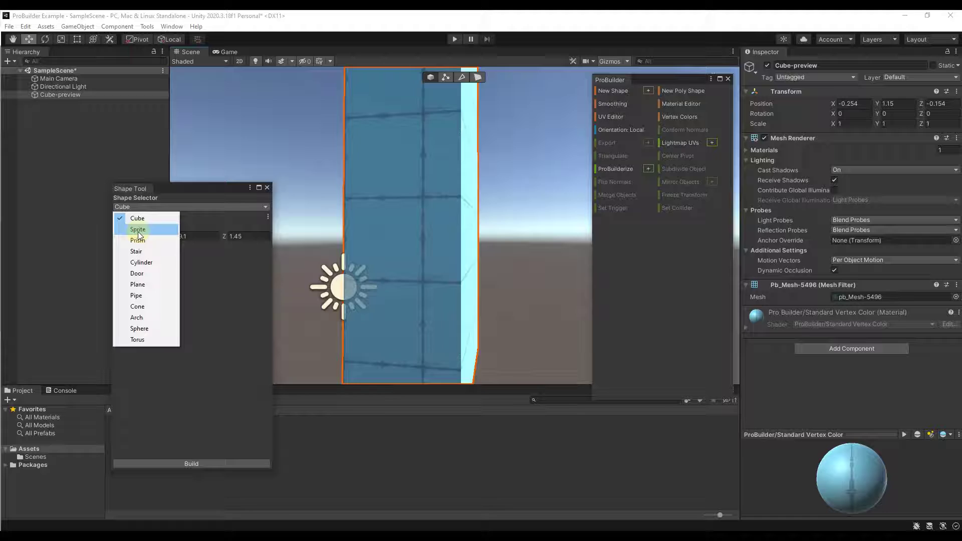
{"action": "left_click", "coordinate": [138, 230]}
{"action": "left_click_drag", "start_coordinate": [382, 275], "coordinate": [371, 301], "text": "alt"}
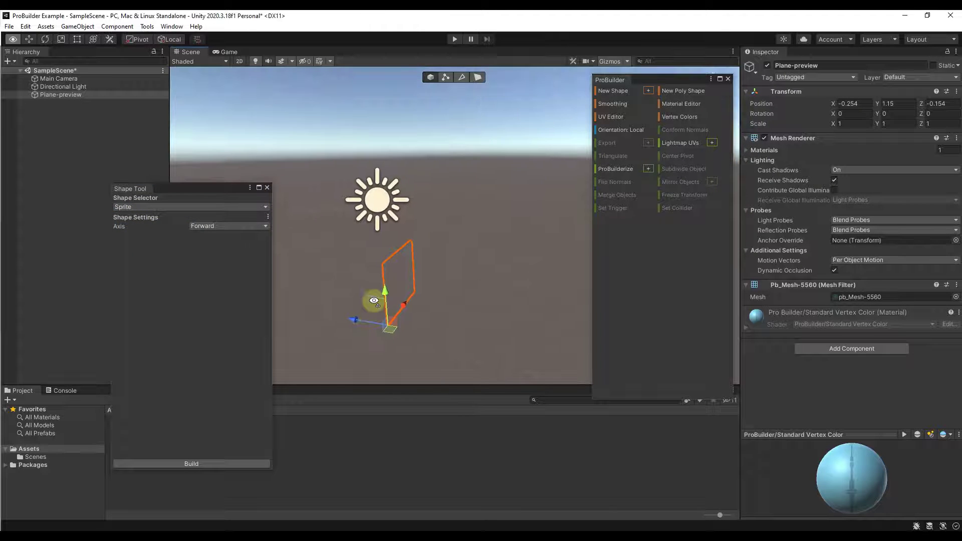
{"action": "left_click", "coordinate": [181, 208]}
{"action": "left_click", "coordinate": [143, 243]}
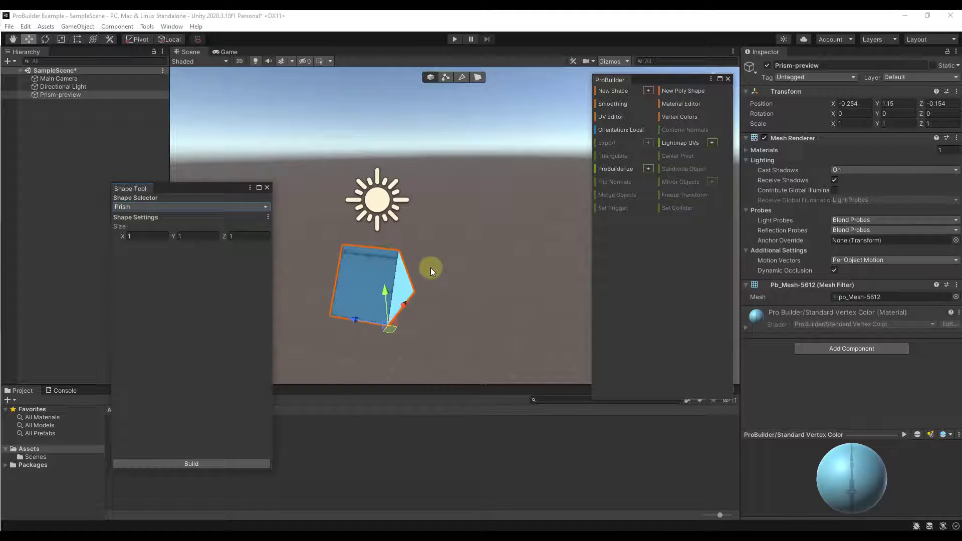
{"action": "left_click", "coordinate": [169, 208]}
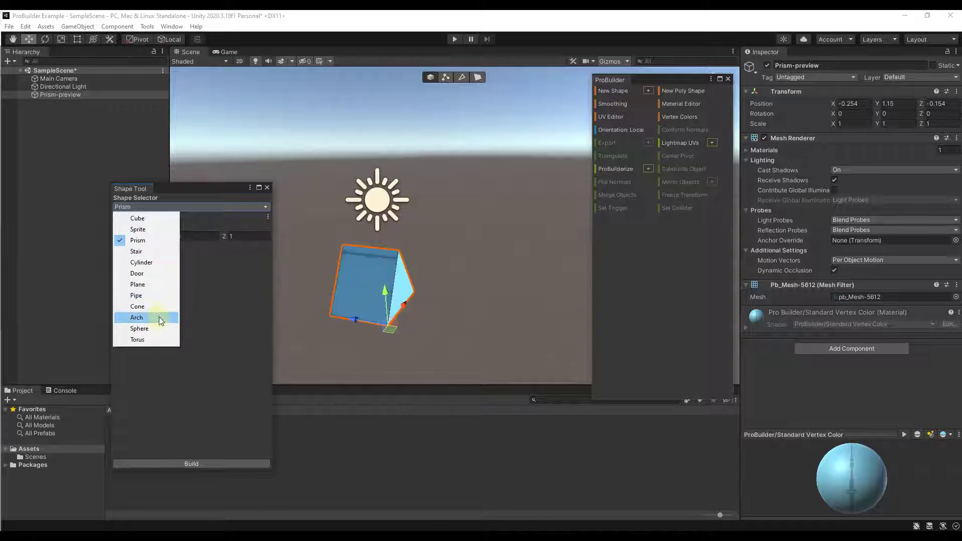
Step: Switch the preview to a Cube and try different sizes, entering 3 for height and depth
{"action": "left_click", "coordinate": [154, 218]}
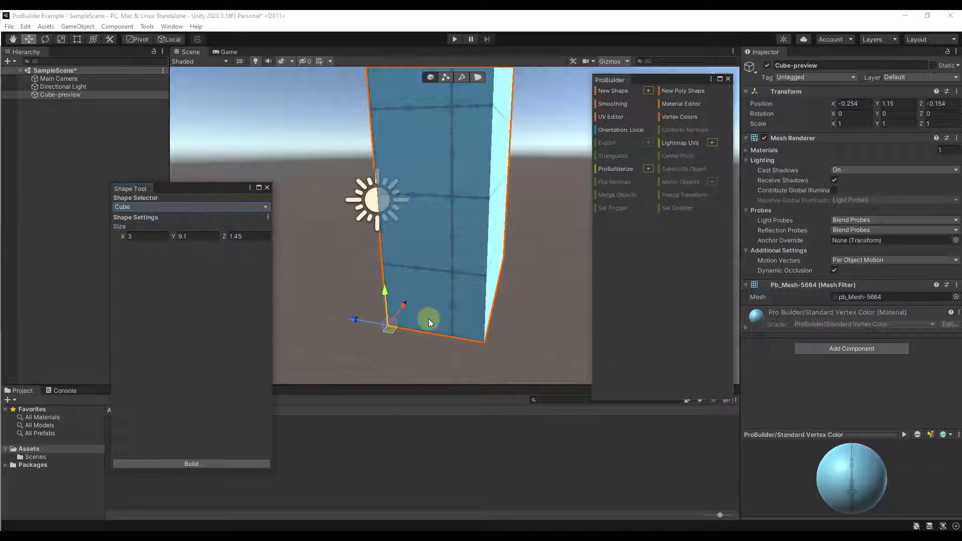
{"action": "left_click_drag", "start_coordinate": [428, 319], "coordinate": [322, 294], "text": "alt"}
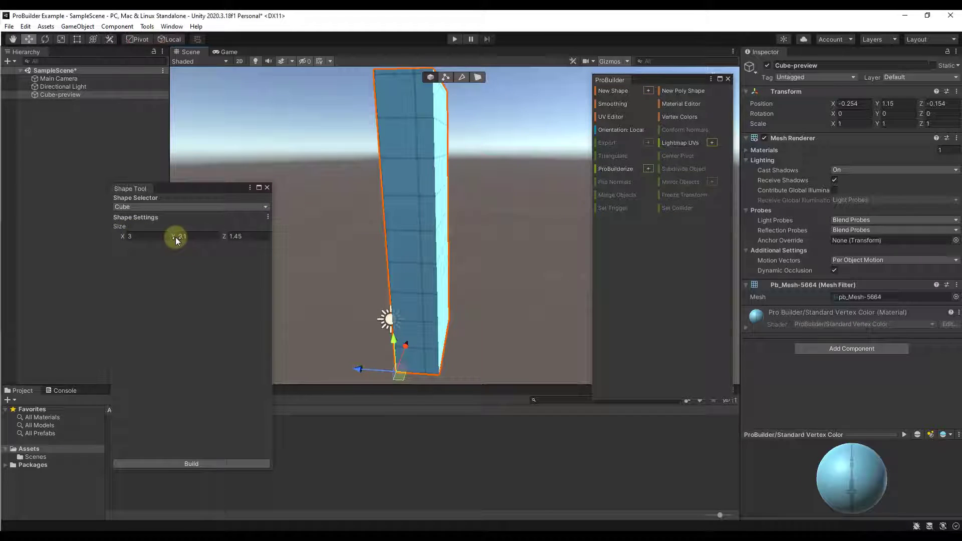
{"action": "left_click_drag", "start_coordinate": [176, 240], "coordinate": [59, 257]}
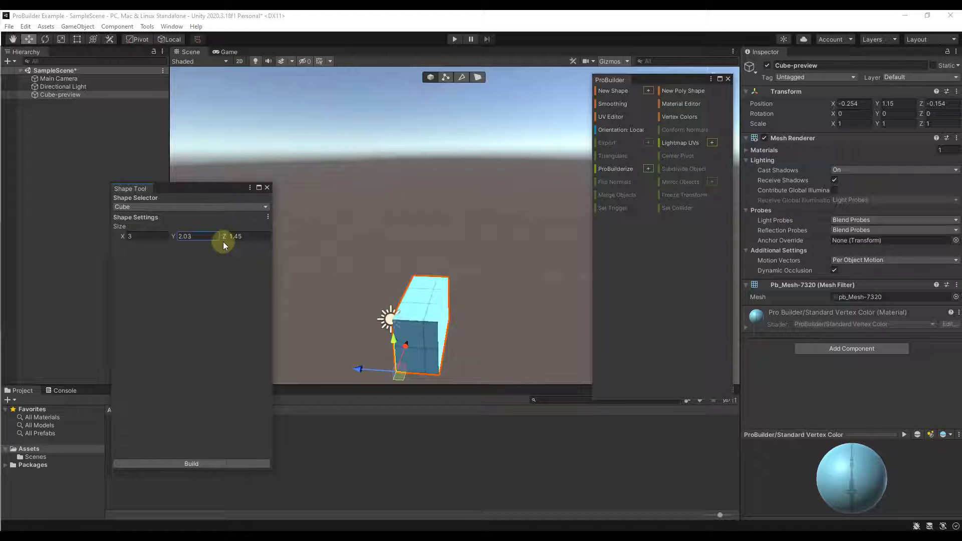
{"action": "left_click_drag", "start_coordinate": [227, 236], "coordinate": [164, 235]}
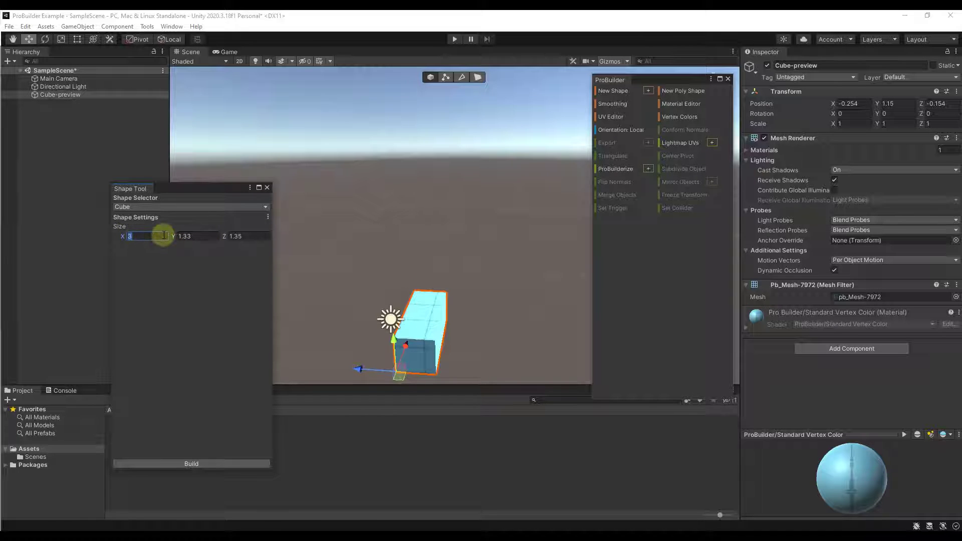
{"action": "key", "text": "Tab"}
{"action": "type", "text": "3"}
{"action": "key", "text": "Tab"}
{"action": "type", "text": "3"}
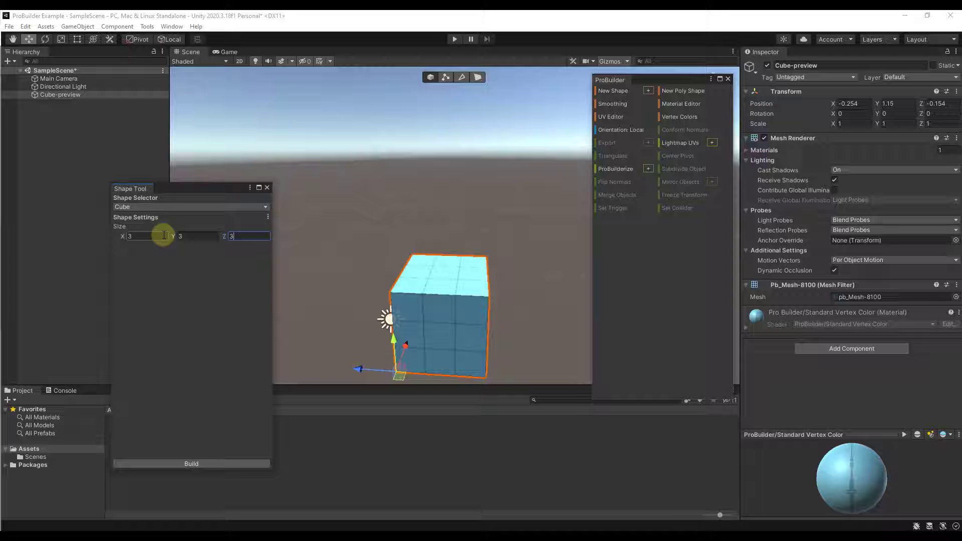
{"action": "mouse_move", "coordinate": [172, 235]}
{"action": "left_mouse_down"}
{"action": "mouse_move", "coordinate": [217, 236]}
{"action": "mouse_move", "coordinate": [191, 236]}
{"action": "left_mouse_up"}
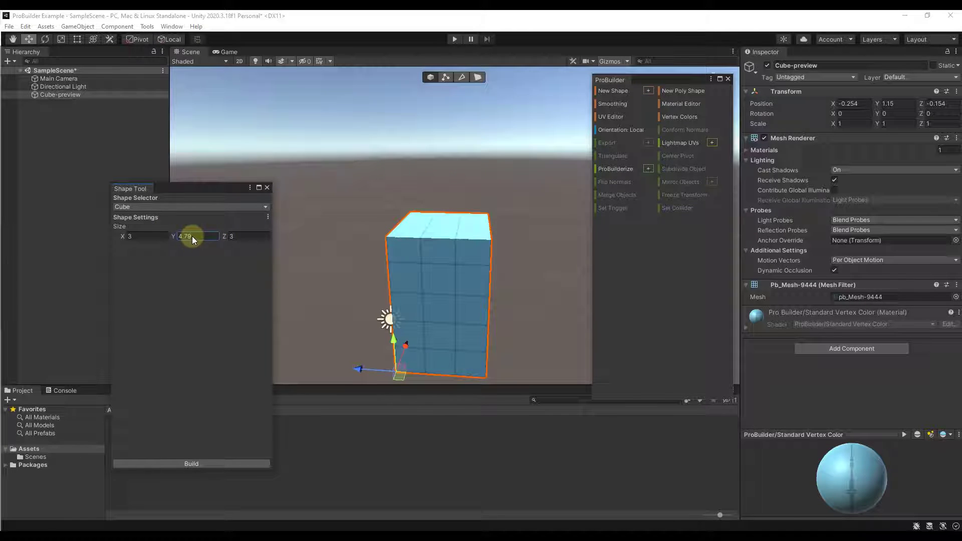
Step: Reset the cube preview to its default 1 × 1 × 1 size via Shape Settings
{"action": "left_click", "coordinate": [267, 218]}
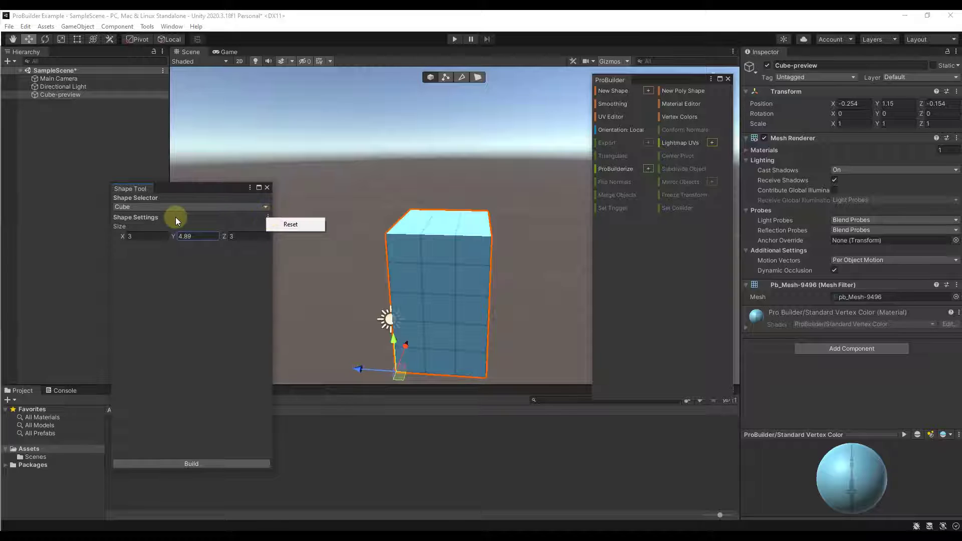
{"action": "left_click", "coordinate": [274, 224]}
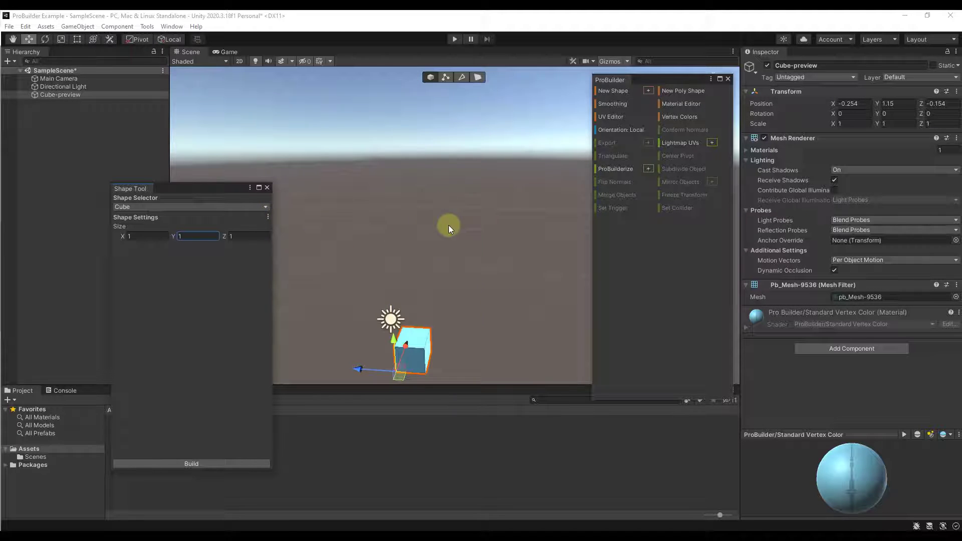
{"action": "right_click_drag", "start_coordinate": [449, 184], "coordinate": [451, 241]}
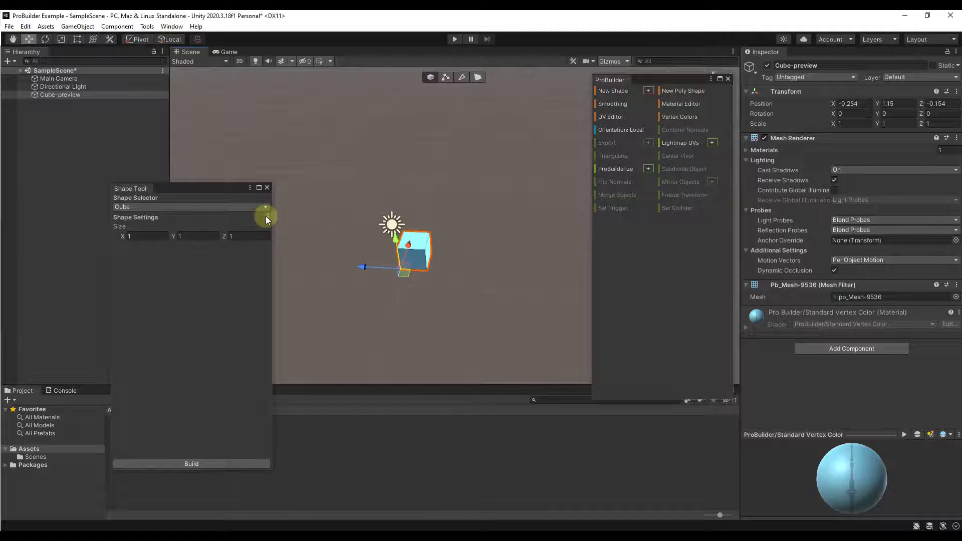
{"action": "left_click", "coordinate": [256, 206]}
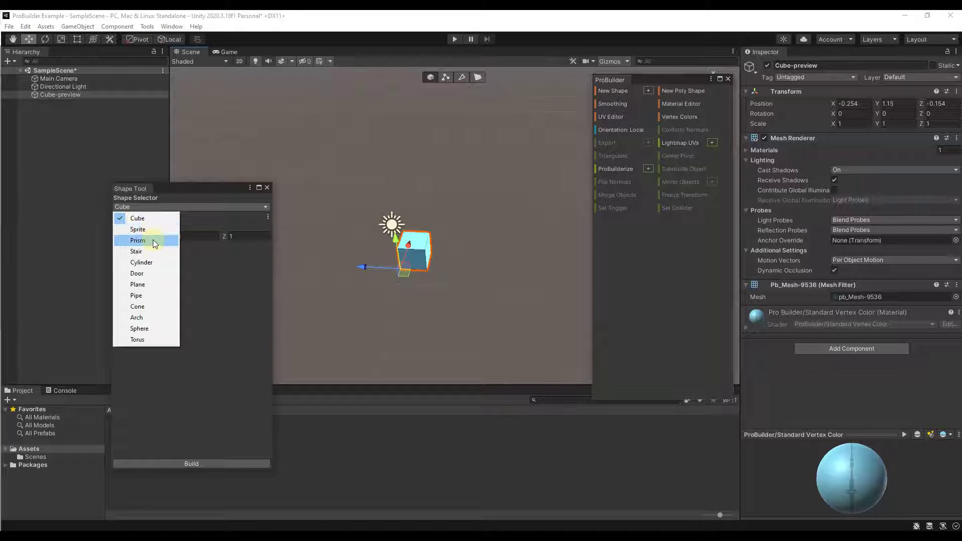
Step: Switch the shape to a Plane, set width and length to 50, and build it
{"action": "left_click", "coordinate": [152, 283]}
{"action": "right_click_drag", "start_coordinate": [509, 236], "coordinate": [489, 275]}
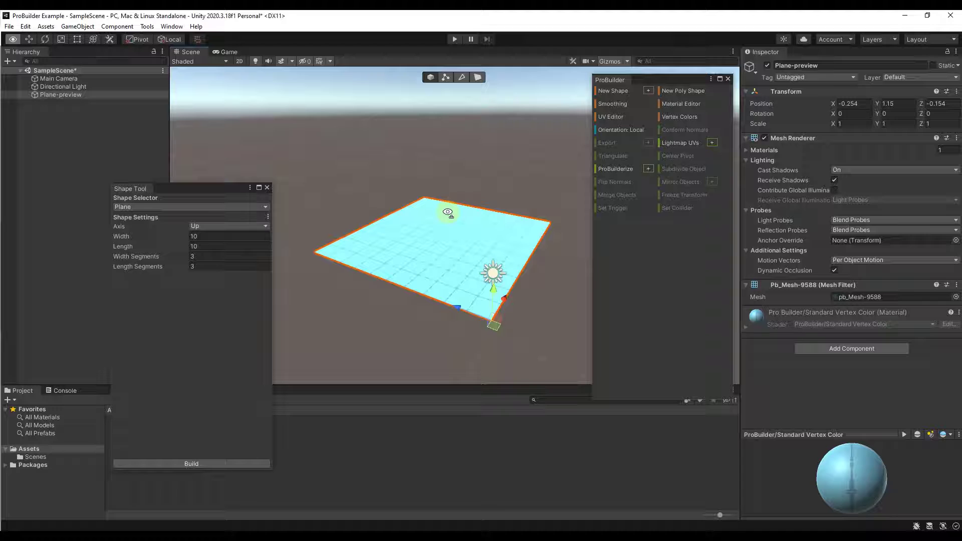
{"action": "left_click", "coordinate": [226, 245]}
{"action": "left_click", "coordinate": [218, 237]}
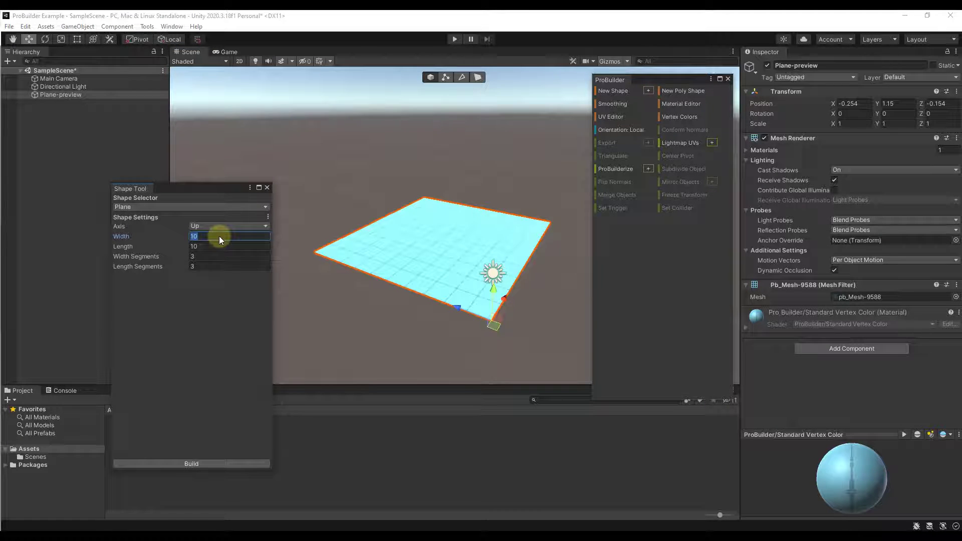
{"action": "type", "text": "50"}
{"action": "key", "text": "Tab"}
{"action": "type", "text": "50"}
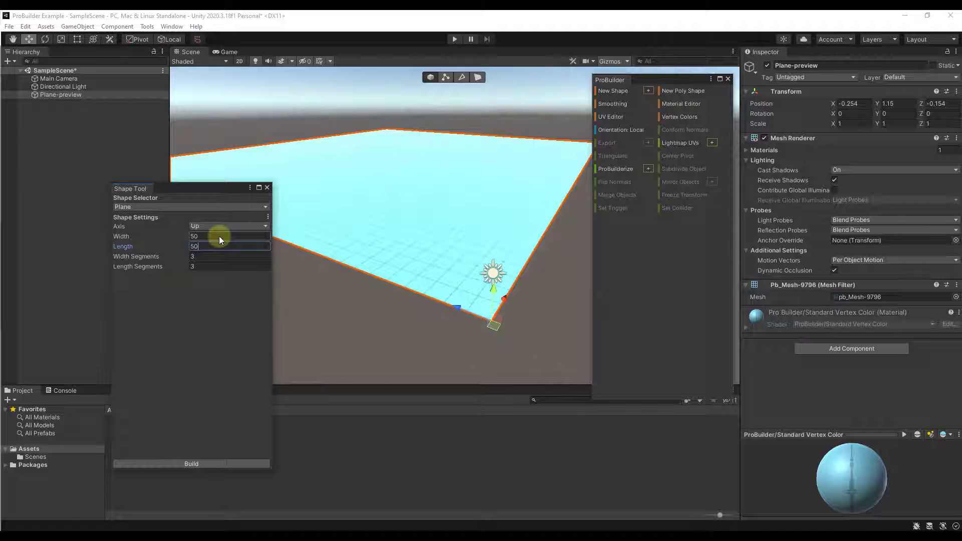
{"action": "right_click_drag", "start_coordinate": [395, 236], "coordinate": [339, 271]}
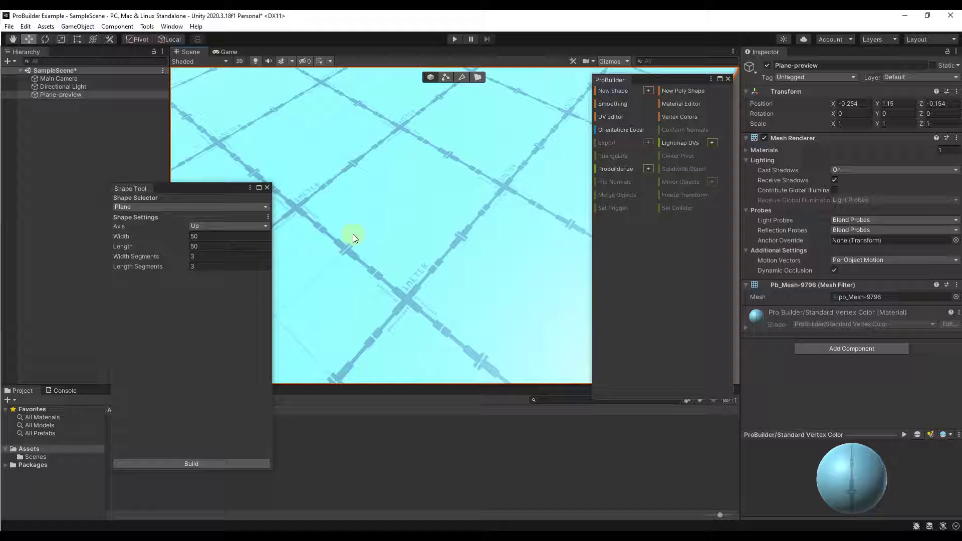
{"action": "right_click_drag", "start_coordinate": [395, 234], "coordinate": [385, 155]}
{"action": "left_click", "coordinate": [218, 462]}
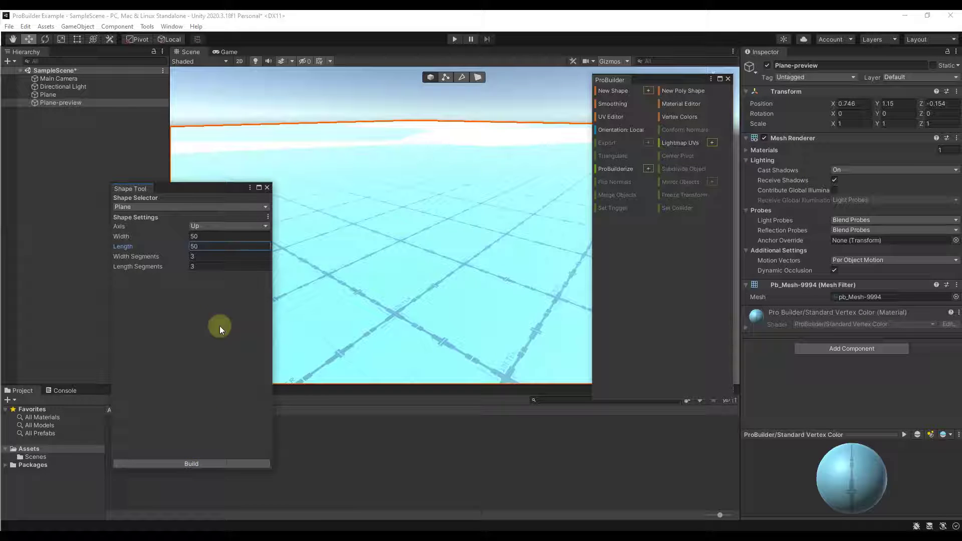
Step: Delete the accidental duplicate Plane (1) from the Hierarchy
{"action": "left_click", "coordinate": [191, 466]}
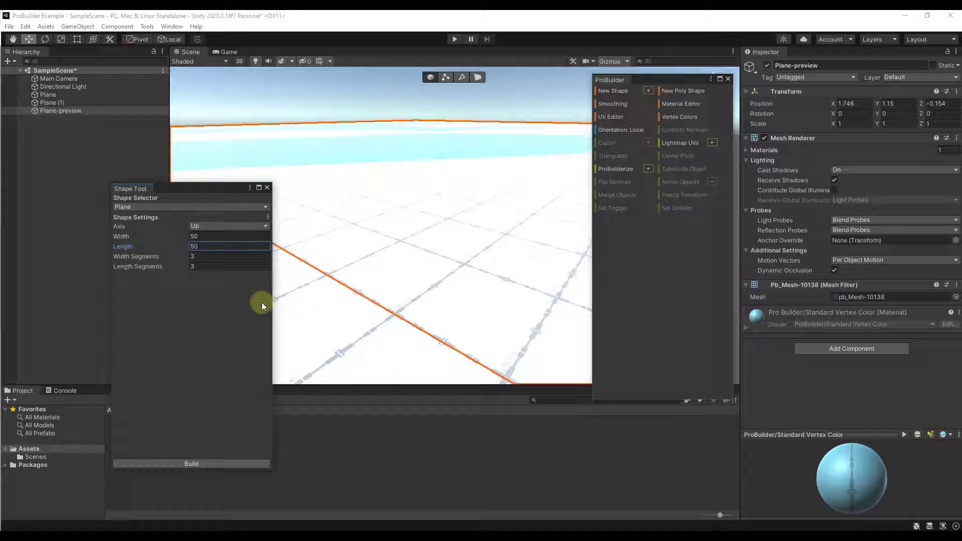
{"action": "left_click", "coordinate": [58, 103]}
{"action": "key", "text": "Delete"}
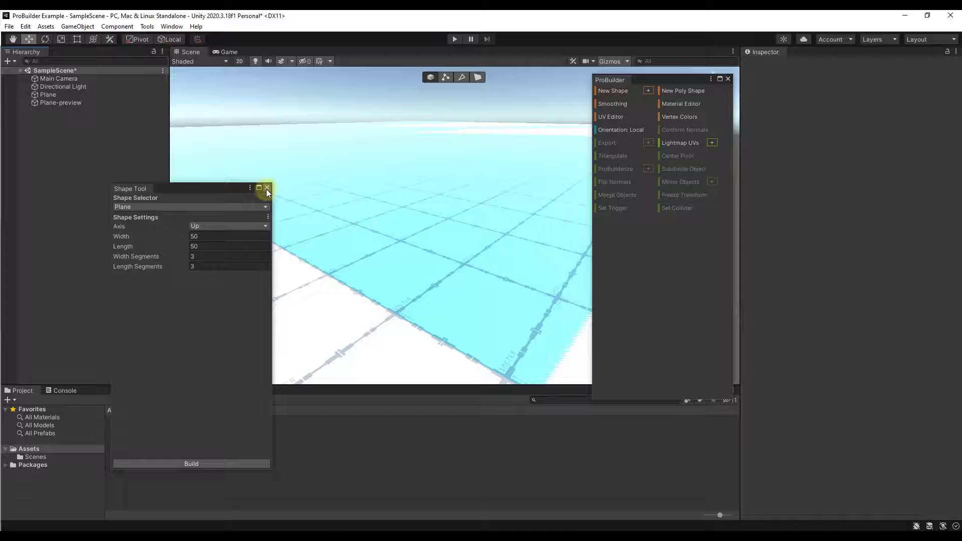
Step: Close the Shape Tool and select the Plane to inspect its 50 × 0 × 50 mesh
{"action": "left_click", "coordinate": [267, 187]}
{"action": "right_click_drag", "start_coordinate": [354, 236], "coordinate": [307, 204]}
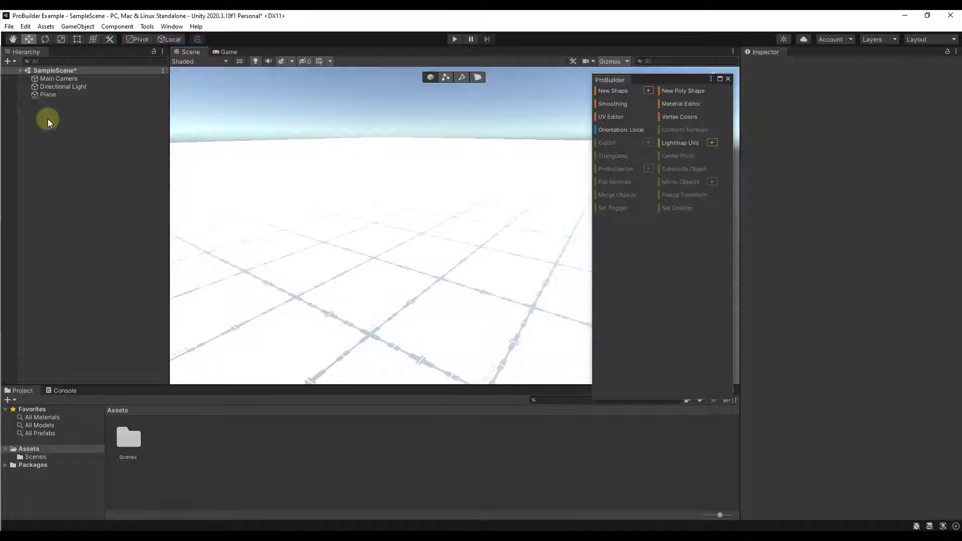
{"action": "left_click", "coordinate": [50, 95]}
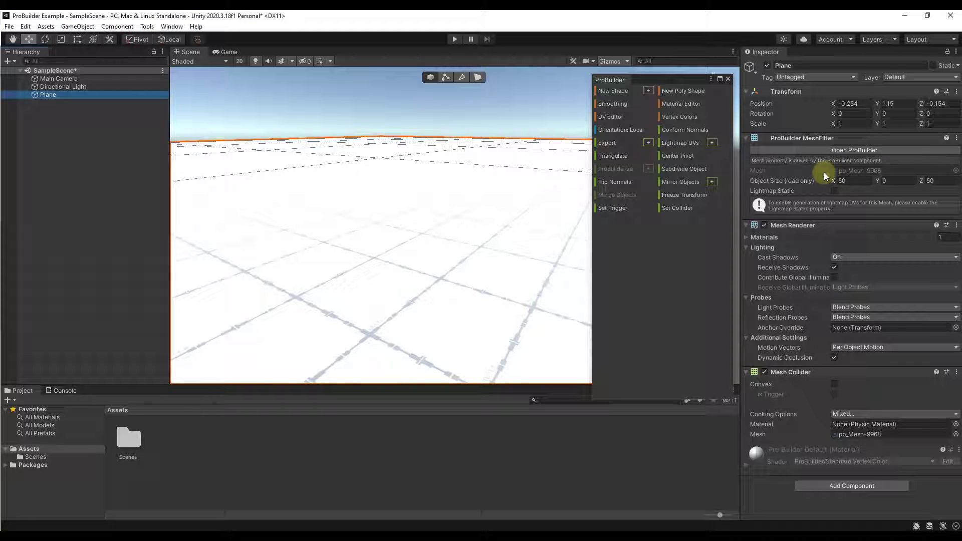
{"action": "left_click", "coordinate": [382, 251]}
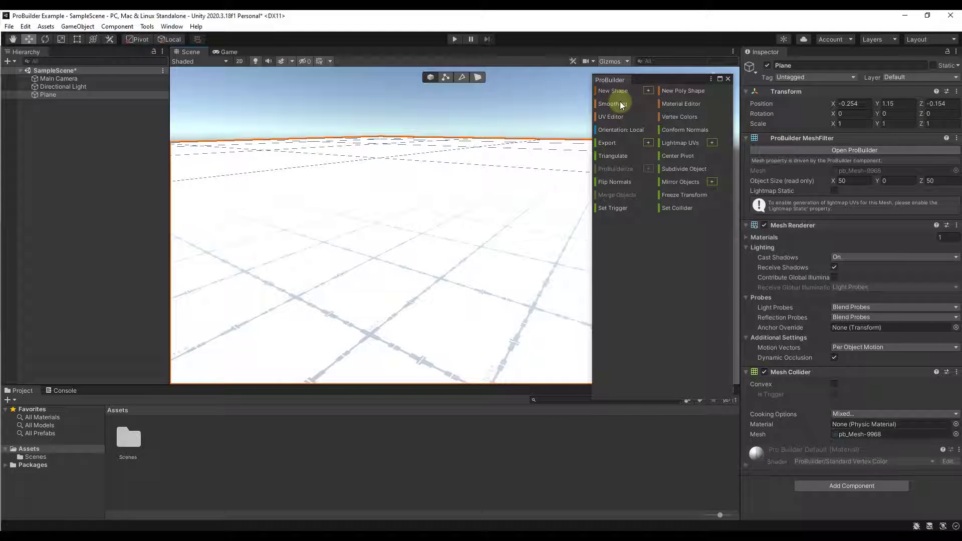
Step: Build a curved Stair shape with 33 steps and 114 curvature onto the plane
{"action": "left_click", "coordinate": [648, 93]}
{"action": "left_click", "coordinate": [172, 207]}
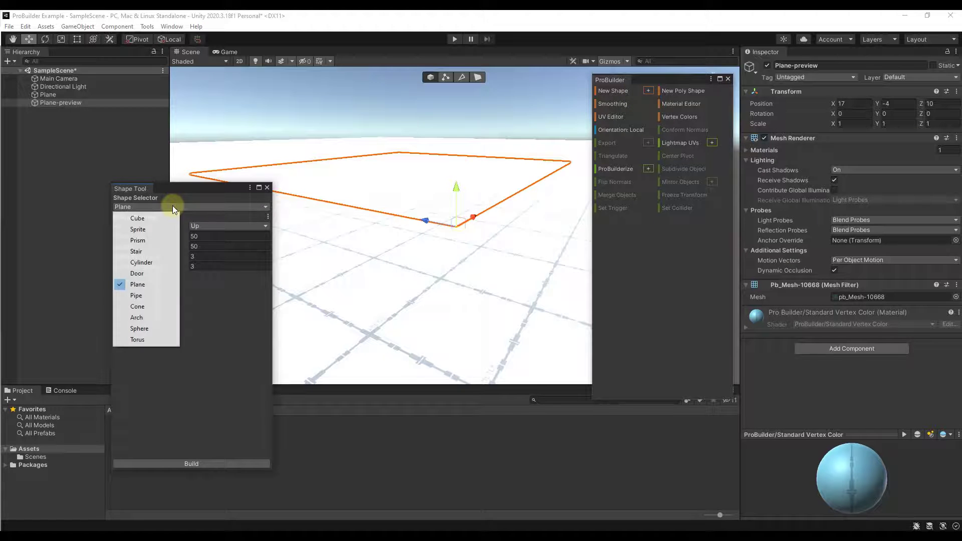
{"action": "left_click", "coordinate": [140, 251]}
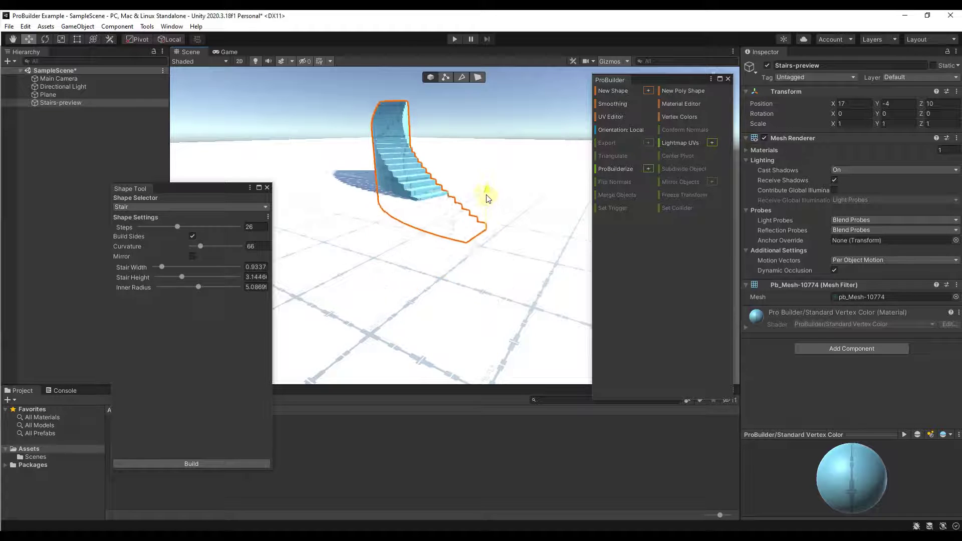
{"action": "left_click_drag", "start_coordinate": [491, 210], "coordinate": [351, 235], "text": "alt"}
{"action": "left_click_drag", "start_coordinate": [177, 226], "coordinate": [177, 287]}
{"action": "left_click_drag", "start_coordinate": [425, 247], "coordinate": [486, 253], "text": "alt"}
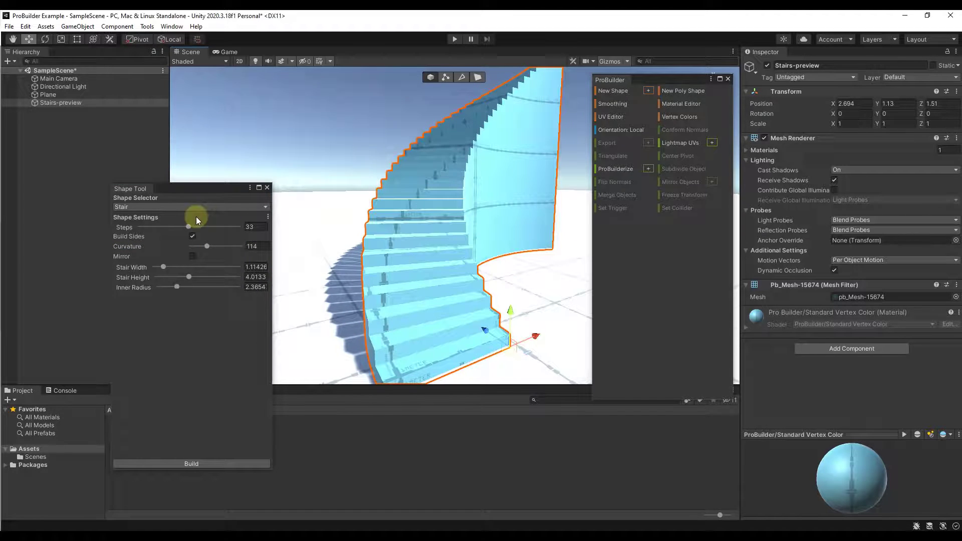
{"action": "left_click", "coordinate": [193, 236]}
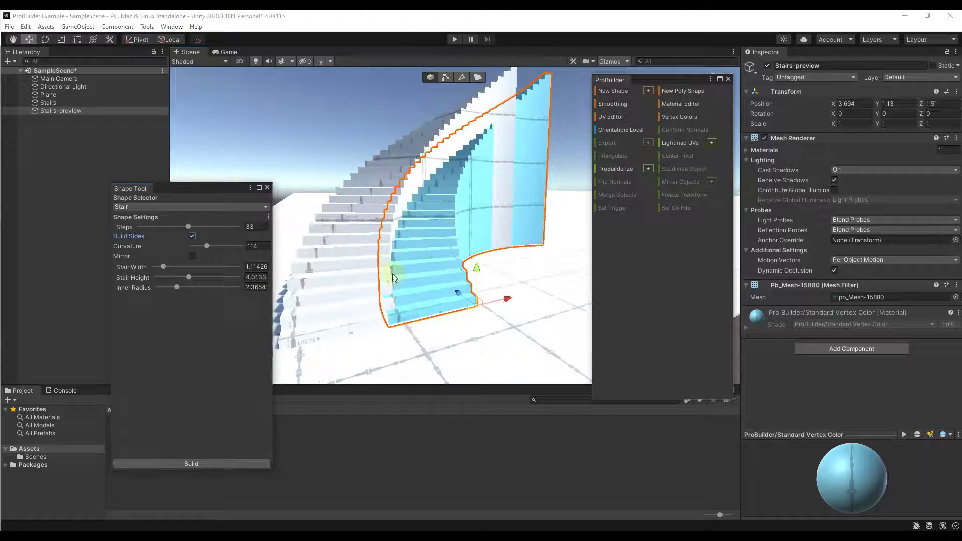
{"action": "left_click", "coordinate": [267, 187]}
{"action": "left_click_drag", "start_coordinate": [344, 210], "coordinate": [363, 249], "text": "alt"}
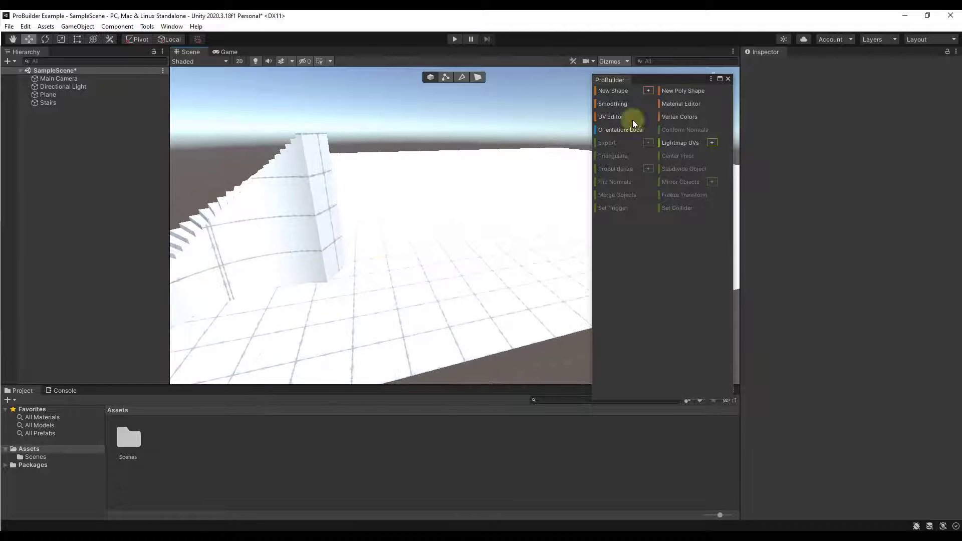
Step: Draw a six-sided poly shape on the plane and extrude it to about 1.62 high
{"action": "left_click", "coordinate": [679, 93]}
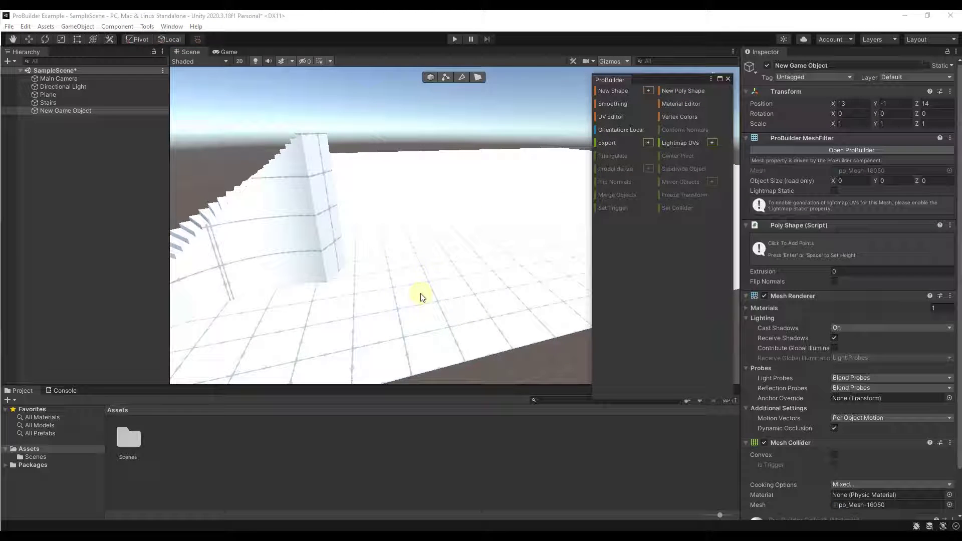
{"action": "left_click", "coordinate": [471, 290]}
{"action": "left_click", "coordinate": [441, 247]}
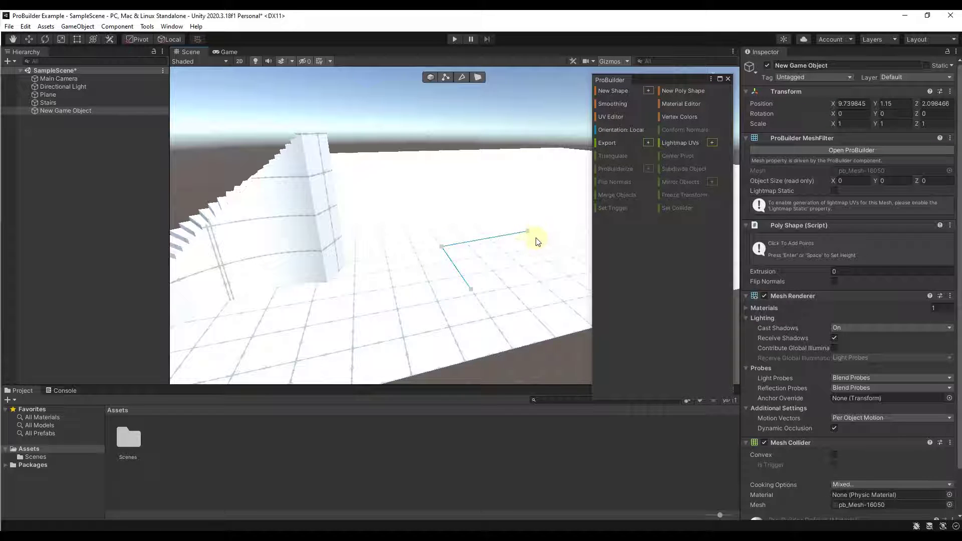
{"action": "right_click_drag", "start_coordinate": [536, 242], "coordinate": [480, 249]}
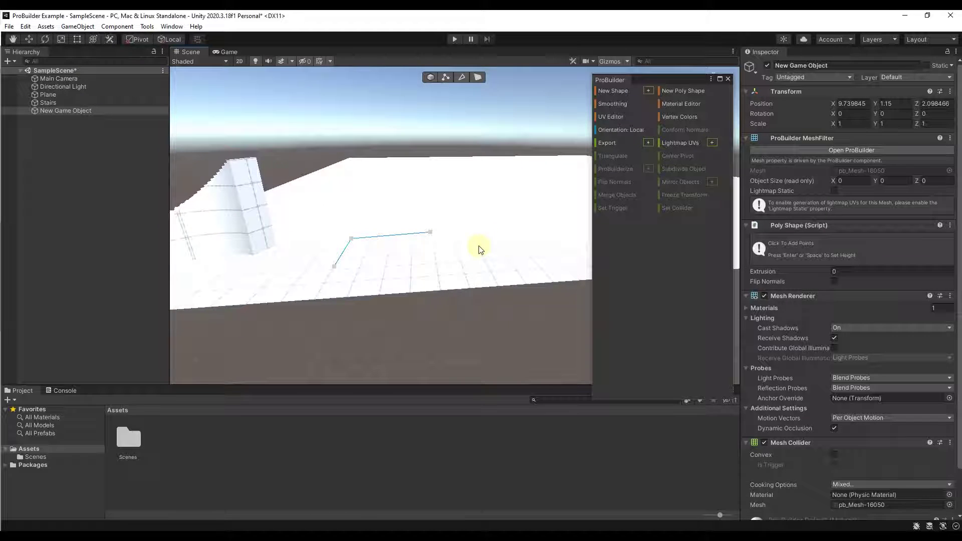
{"action": "left_click", "coordinate": [497, 260]}
{"action": "left_click", "coordinate": [334, 267]}
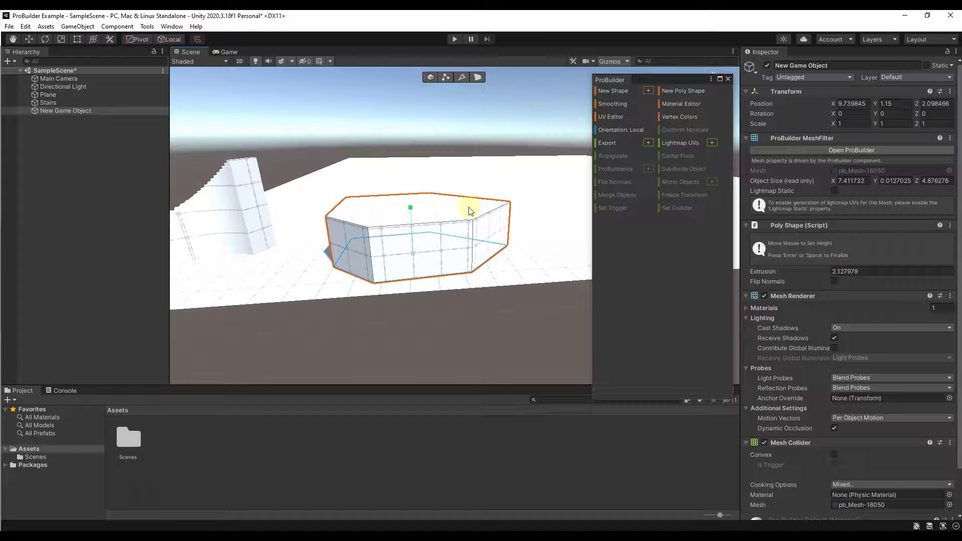
{"action": "left_click", "coordinate": [471, 221]}
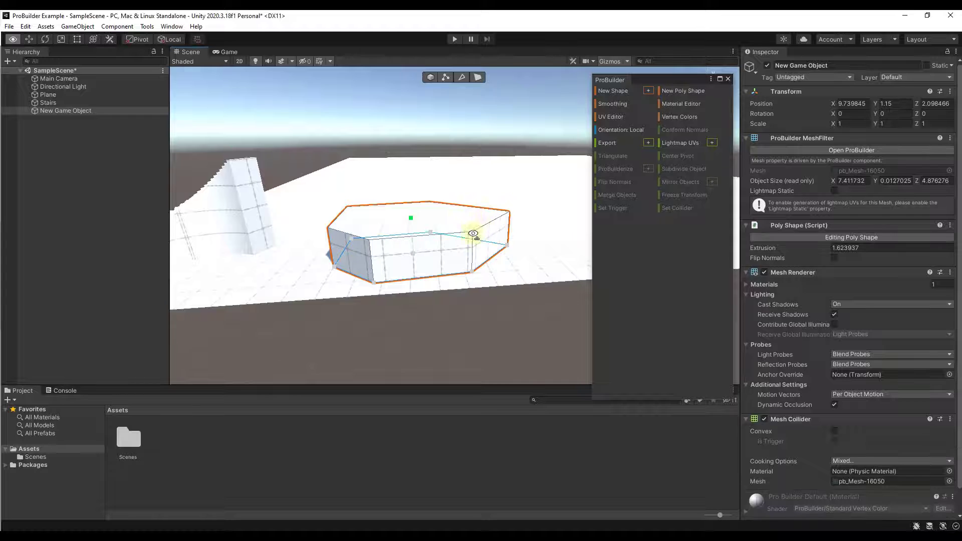
{"action": "left_click_drag", "start_coordinate": [473, 232], "coordinate": [484, 233], "text": "alt"}
{"action": "scroll", "coordinate": [485, 233], "scroll_direction": "up", "scroll_amount": 5}
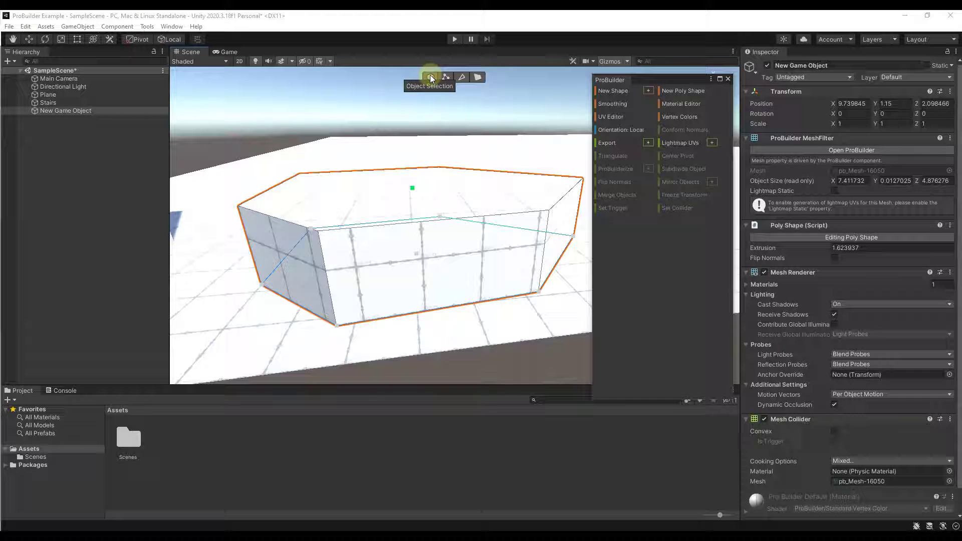
Step: Finish editing the poly shape outline, then reselect and frame the poly shape
{"action": "key", "text": "alt"}
{"action": "left_click_drag", "start_coordinate": [495, 139], "coordinate": [428, 130], "text": "alt"}
{"action": "key", "text": "f"}
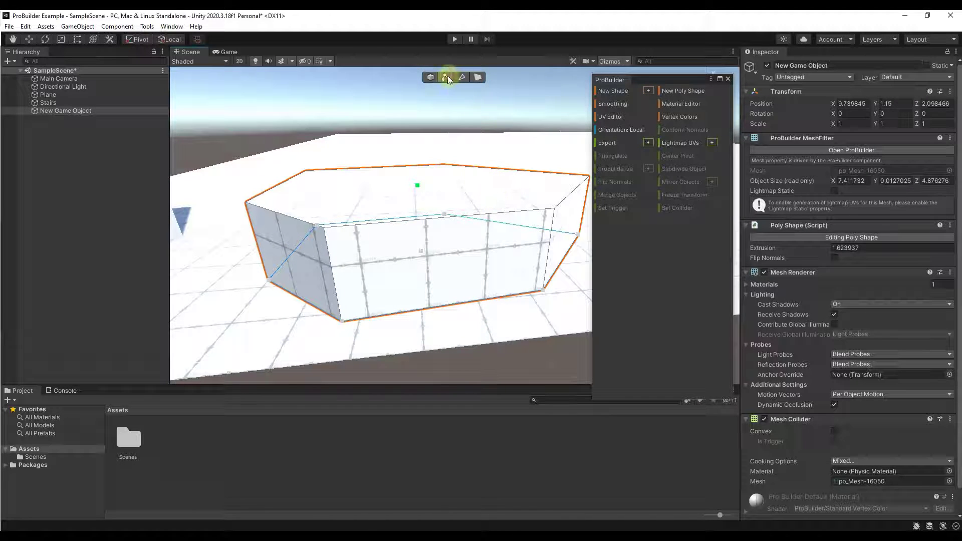
{"action": "left_click", "coordinate": [427, 77]}
{"action": "left_click_drag", "start_coordinate": [440, 76], "coordinate": [330, 180], "text": "alt"}
{"action": "left_click", "coordinate": [270, 157]}
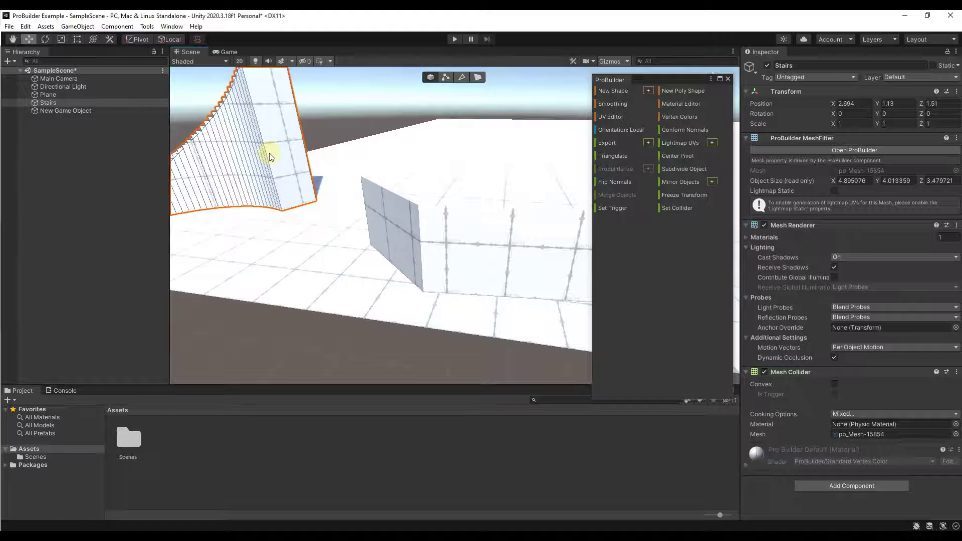
{"action": "left_click", "coordinate": [490, 198]}
{"action": "key", "text": "f"}
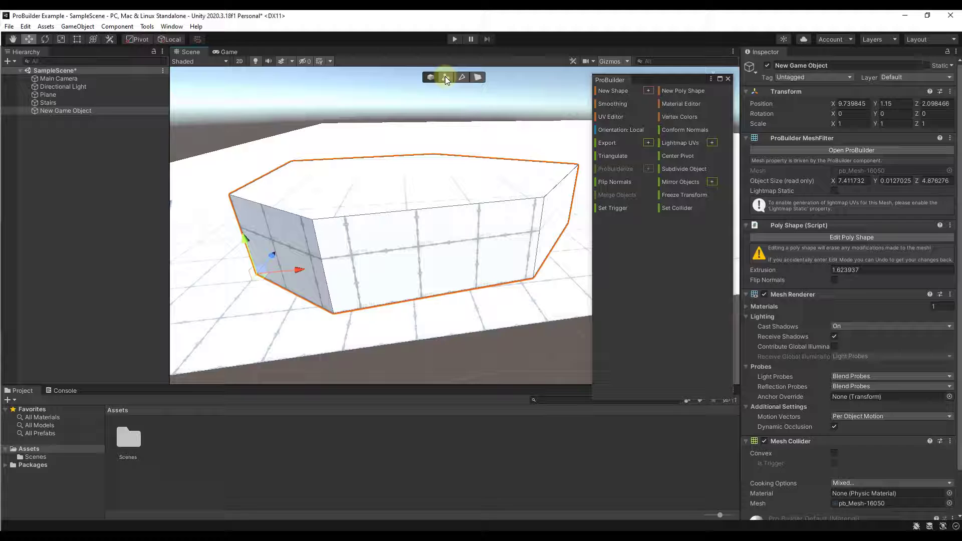
Step: In Vertex mode, drag a top corner vertex left, raising the poly shape to about 1.86 high
{"action": "left_click", "coordinate": [445, 78]}
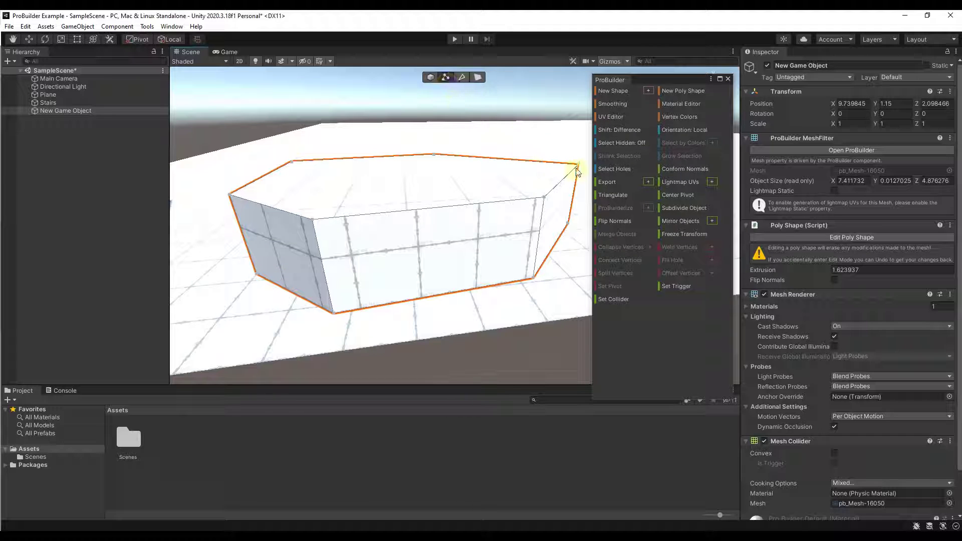
{"action": "left_click", "coordinate": [577, 166]}
{"action": "left_click_drag", "start_coordinate": [579, 171], "coordinate": [509, 179]}
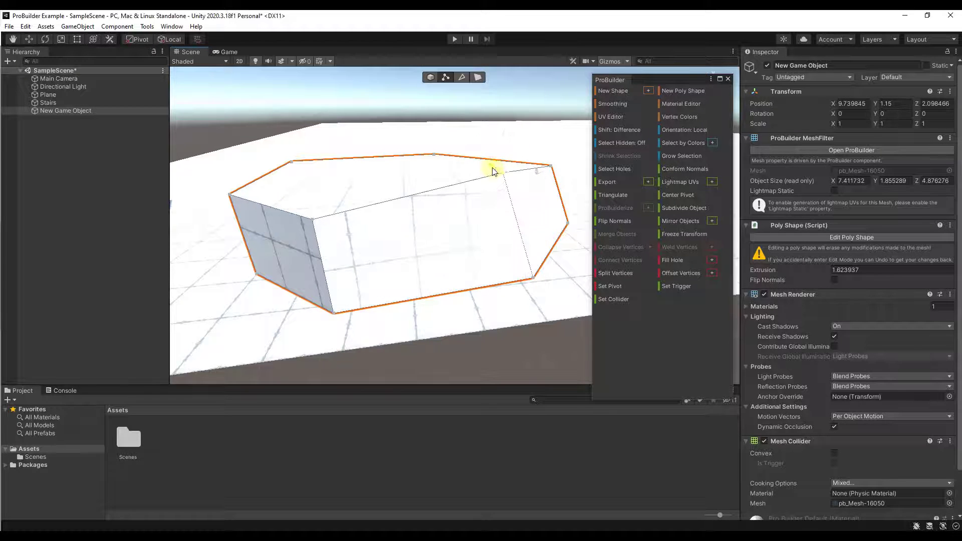
{"action": "left_click_drag", "start_coordinate": [422, 187], "coordinate": [451, 219], "text": "alt"}
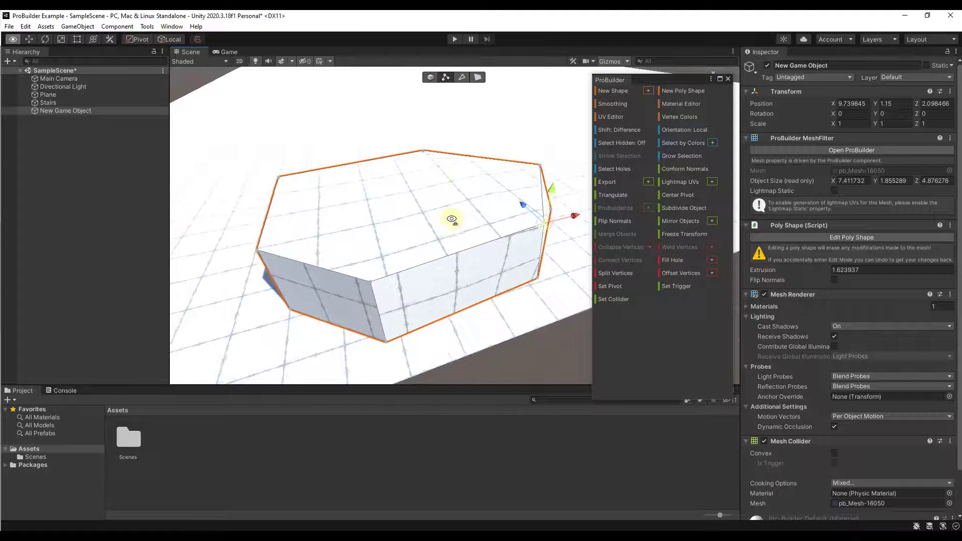
Step: Move another top vertex down-right, then extrude the end face 0.63 and drag it further out
{"action": "left_click", "coordinate": [424, 153]}
{"action": "left_click_drag", "start_coordinate": [414, 143], "coordinate": [428, 159]}
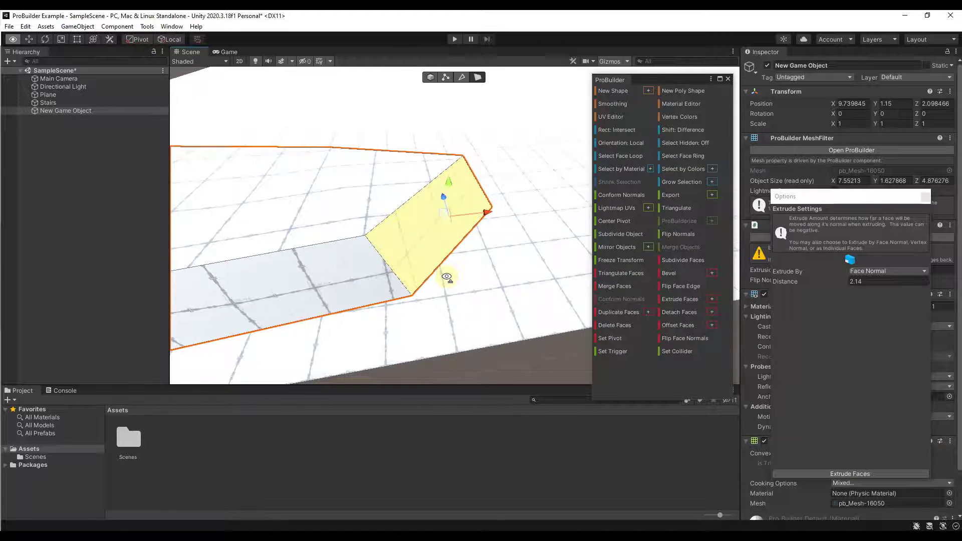
{"action": "left_click_drag", "start_coordinate": [833, 279], "coordinate": [816, 281]}
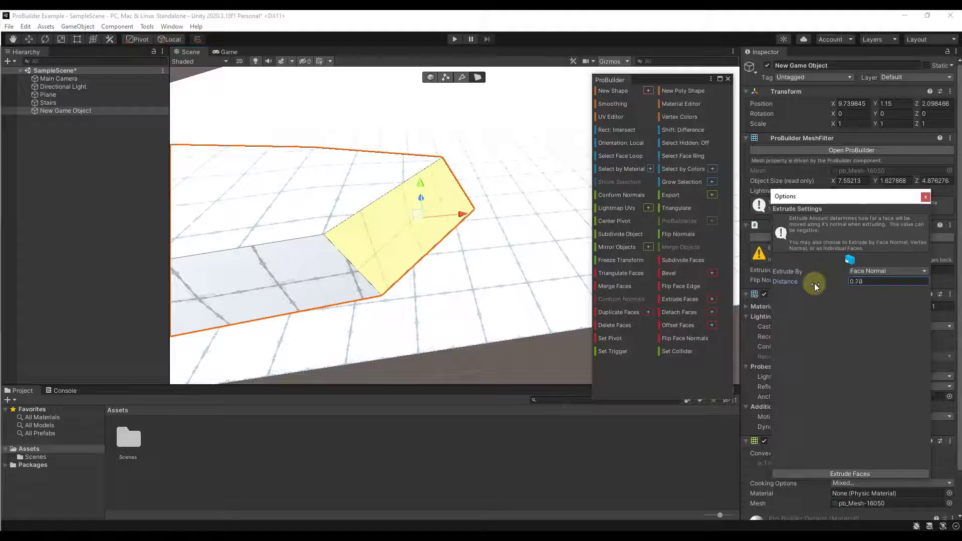
{"action": "left_click", "coordinate": [852, 473]}
{"action": "left_click_drag", "start_coordinate": [373, 261], "coordinate": [420, 219], "text": "alt"}
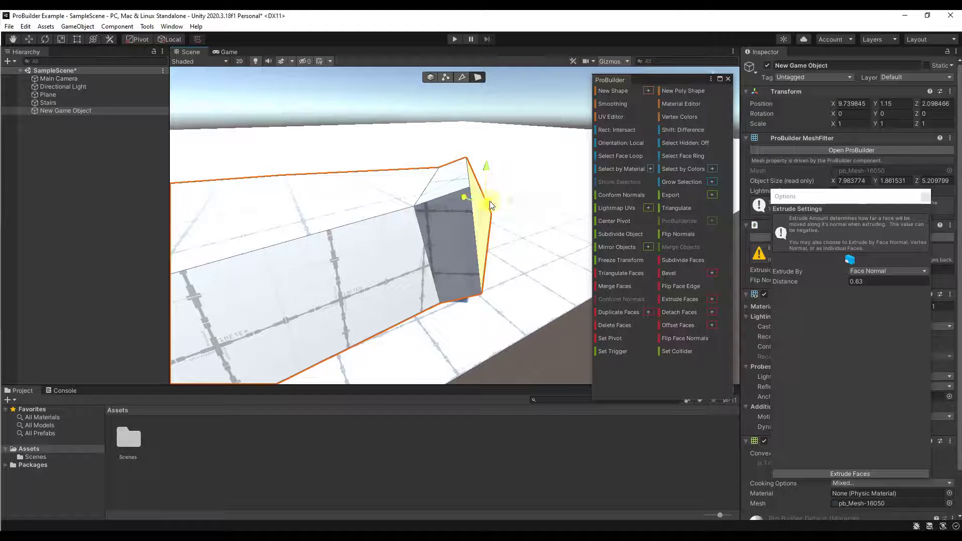
{"action": "left_click_drag", "start_coordinate": [489, 200], "coordinate": [391, 236]}
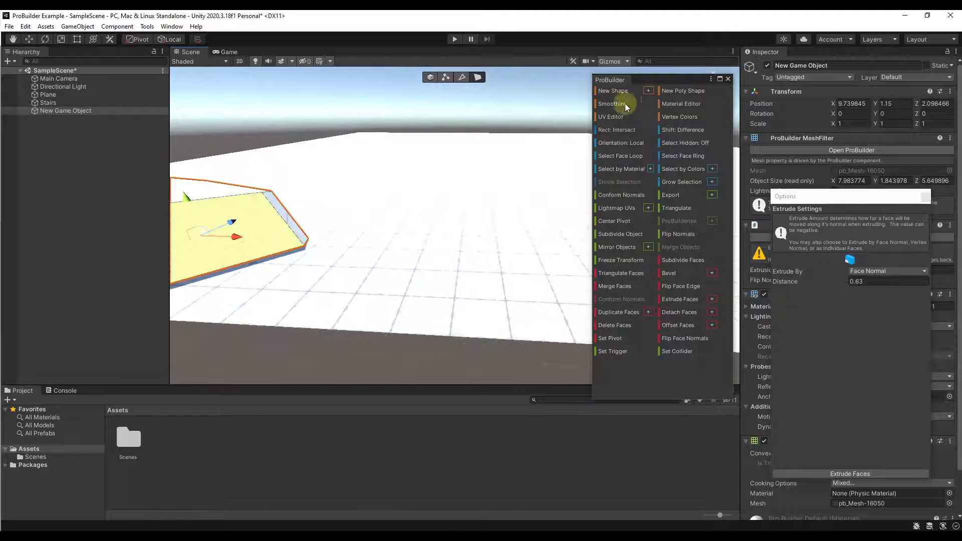
Step: Build a 1×1×1 ProBuilder Cube with the New Shape tool and close the tool
{"action": "left_click", "coordinate": [636, 91]}
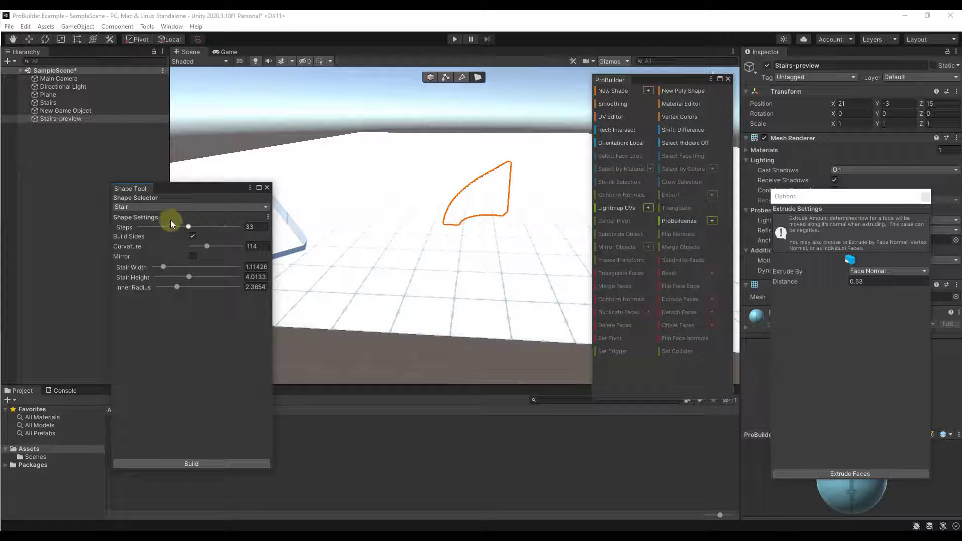
{"action": "left_click", "coordinate": [161, 206]}
{"action": "left_click", "coordinate": [150, 217]}
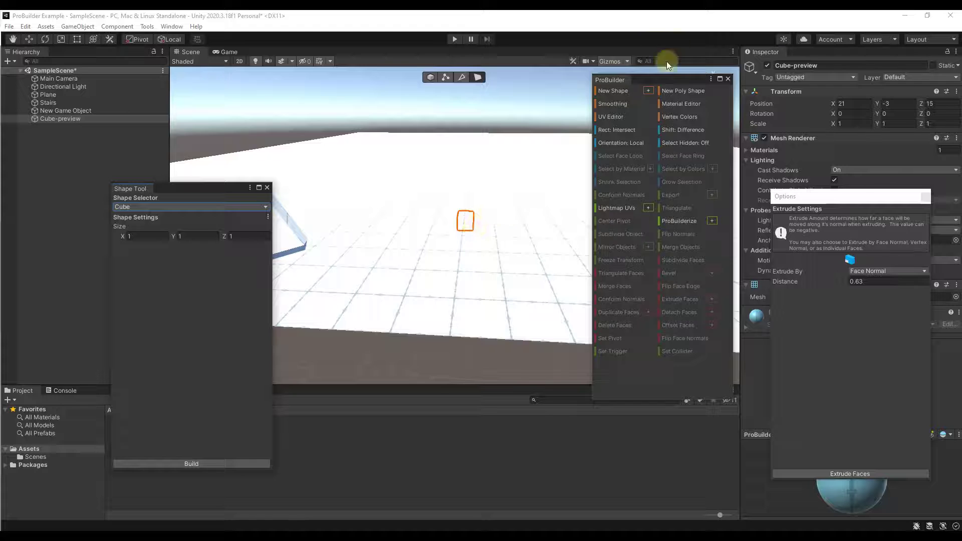
{"action": "key", "text": "f"}
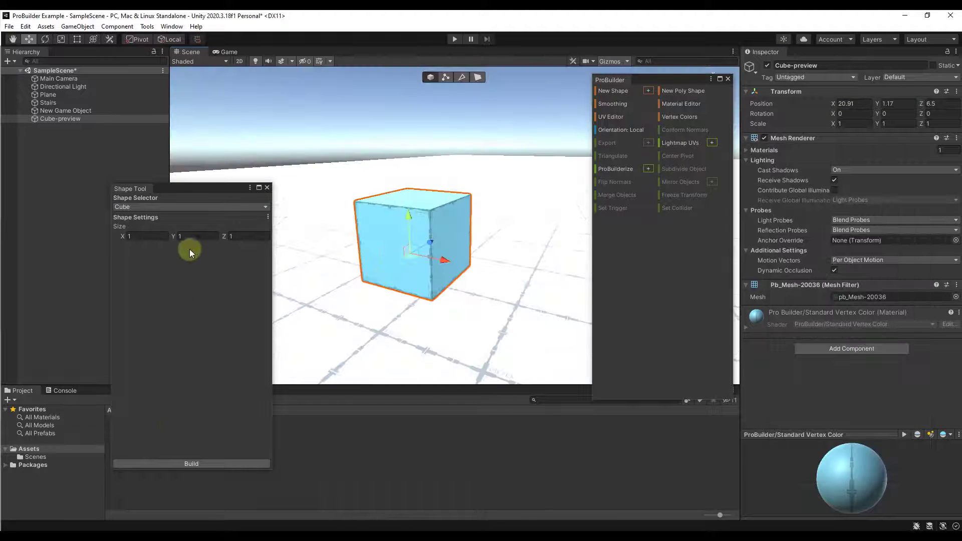
{"action": "left_click", "coordinate": [185, 464]}
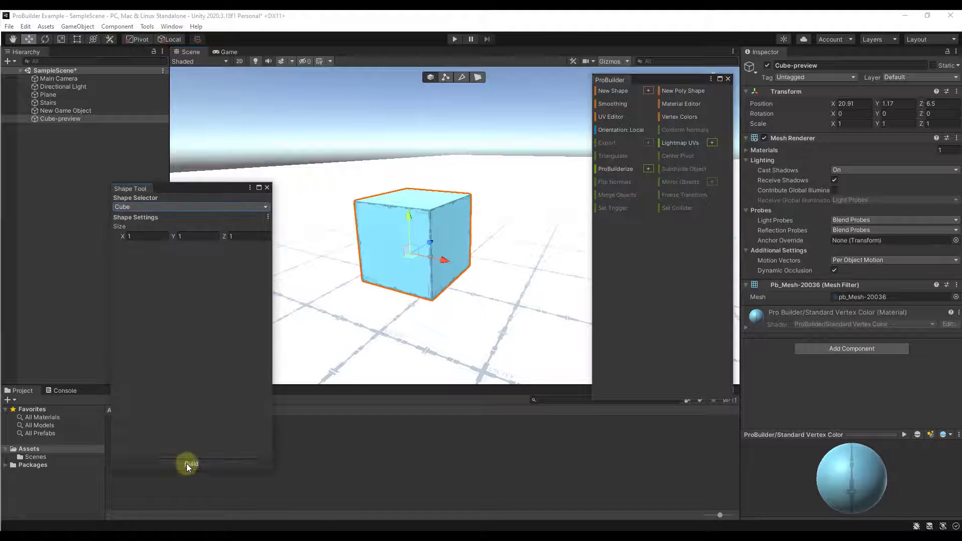
{"action": "left_click", "coordinate": [267, 187]}
Step: Select the new Cube and pick its front face in Face Selection mode
{"action": "left_click", "coordinate": [419, 233]}
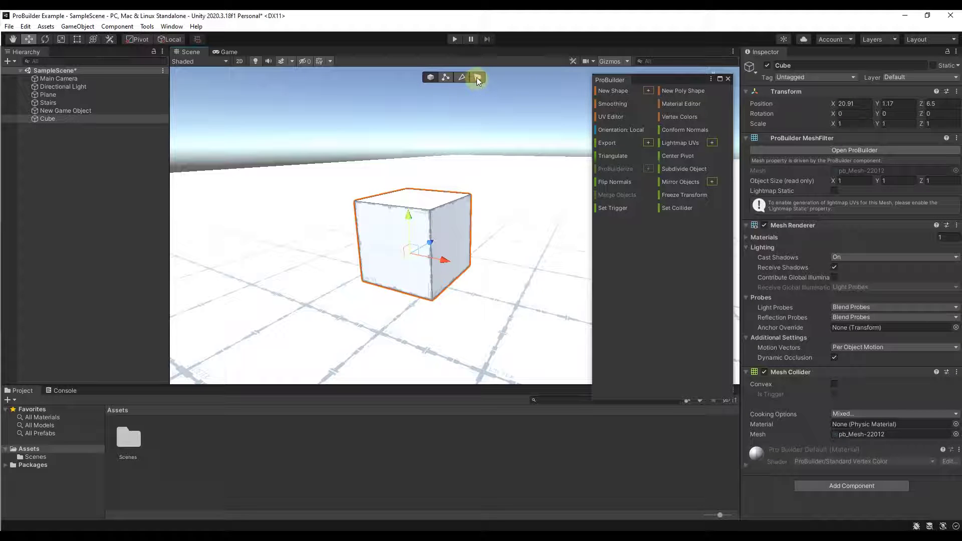
{"action": "left_click", "coordinate": [477, 80]}
{"action": "left_click", "coordinate": [415, 223]}
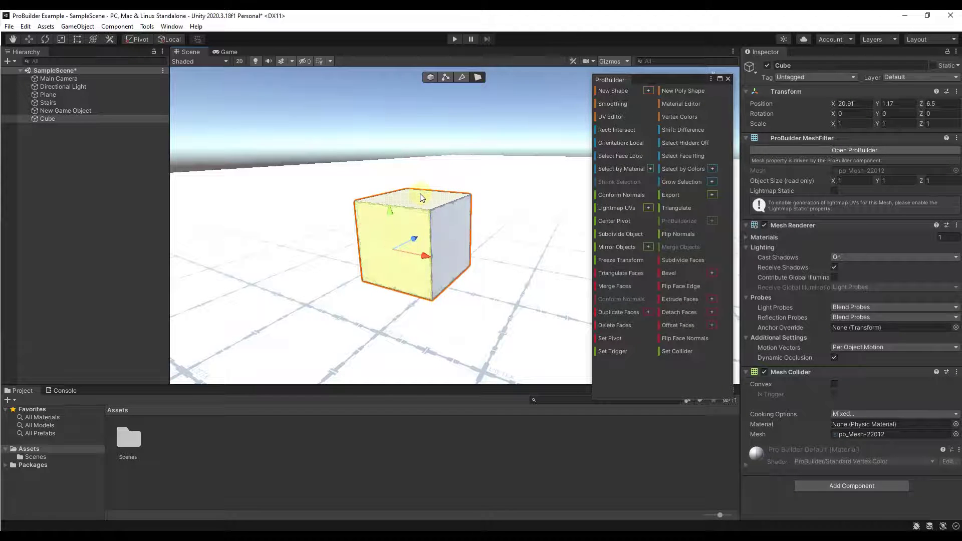
Step: Subdivide the Cube, stretch its right-side face along X, and extrude that face 0.63
{"action": "left_click", "coordinate": [421, 197], "text": "shift"}
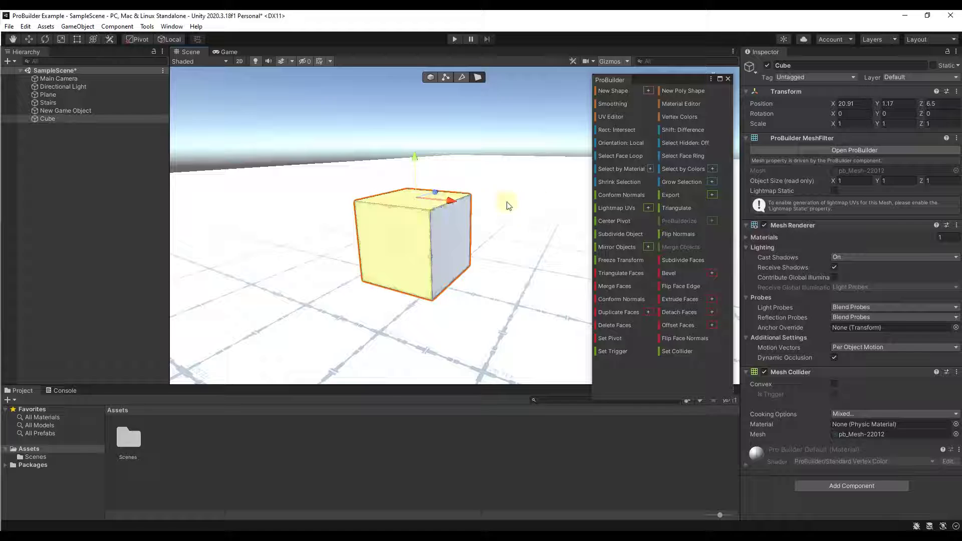
{"action": "left_click", "coordinate": [616, 234]}
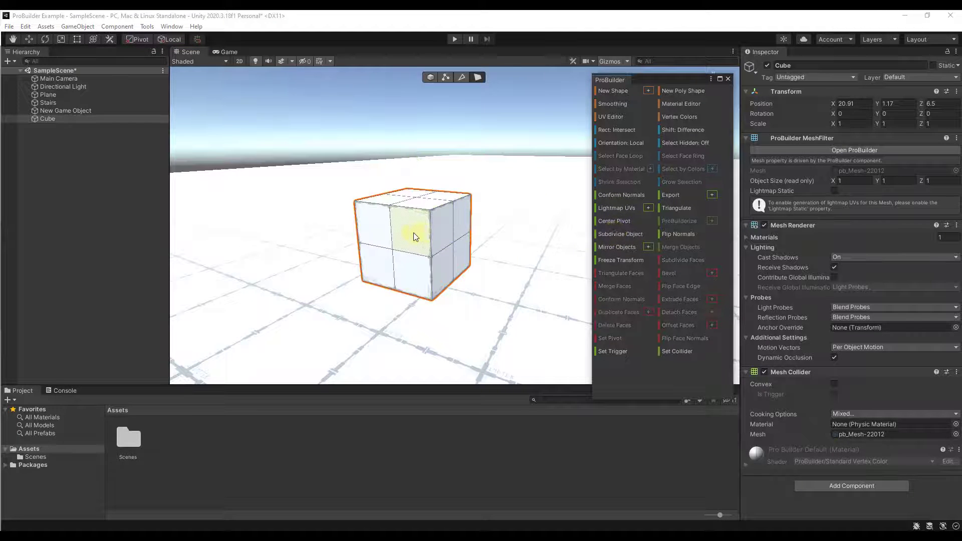
{"action": "left_click", "coordinate": [464, 214]}
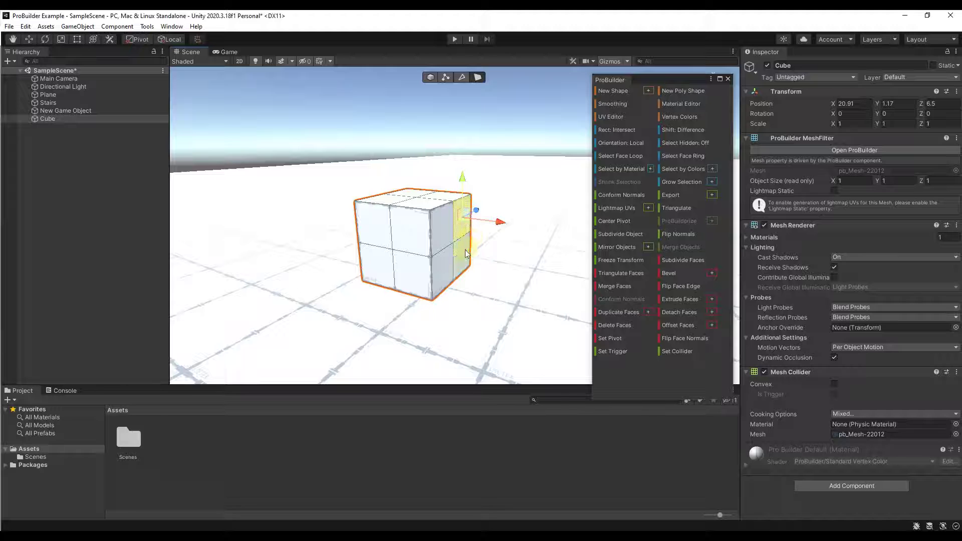
{"action": "left_click_drag", "start_coordinate": [495, 259], "coordinate": [480, 273]}
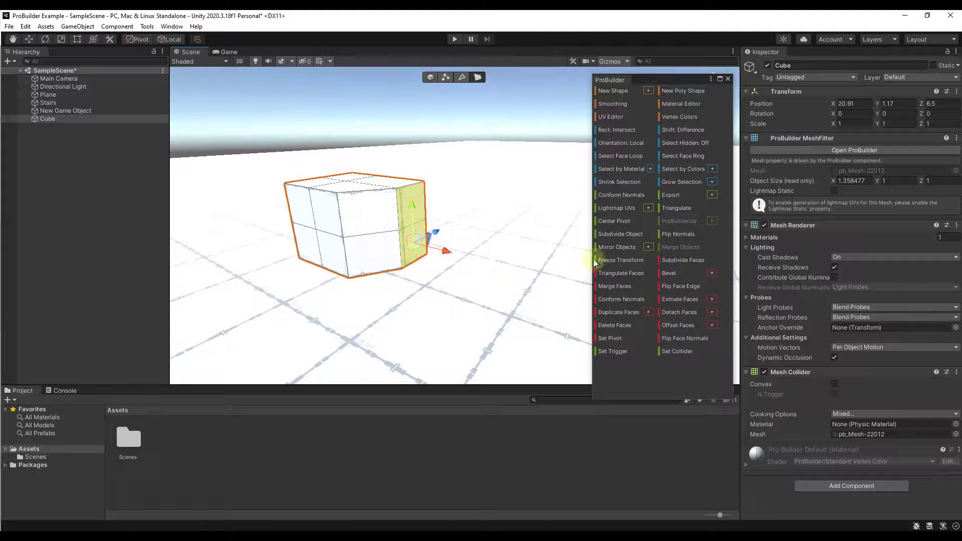
{"action": "left_click", "coordinate": [711, 299]}
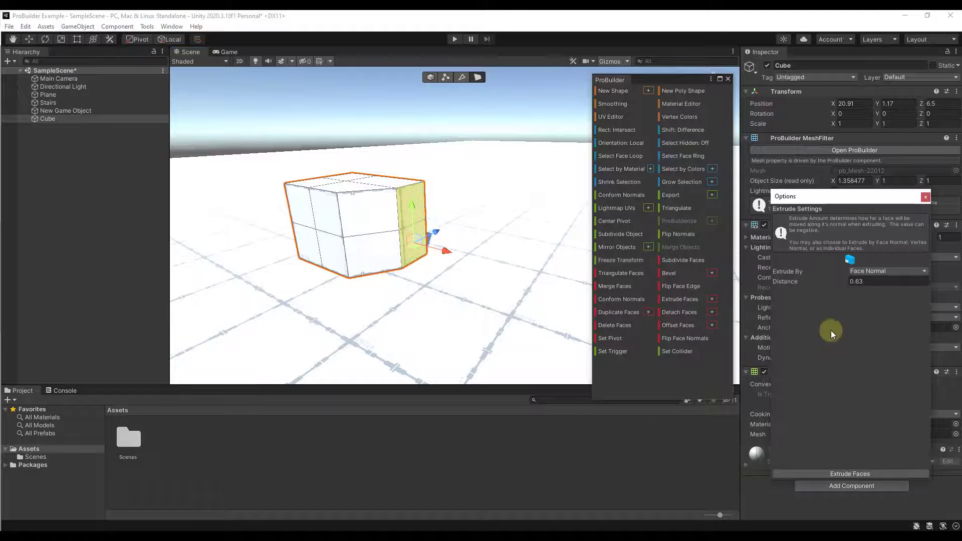
{"action": "left_click", "coordinate": [848, 474]}
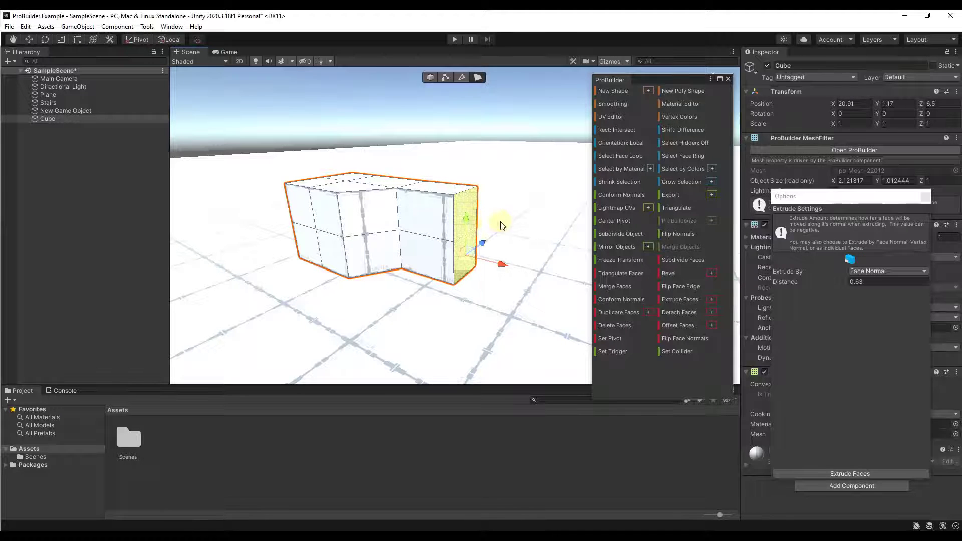
{"action": "left_click_drag", "start_coordinate": [510, 257], "coordinate": [647, 188], "text": "alt"}
Step: In Object mode, try mirroring the Cube along the X axis and flip it back
{"action": "key", "text": "g"}
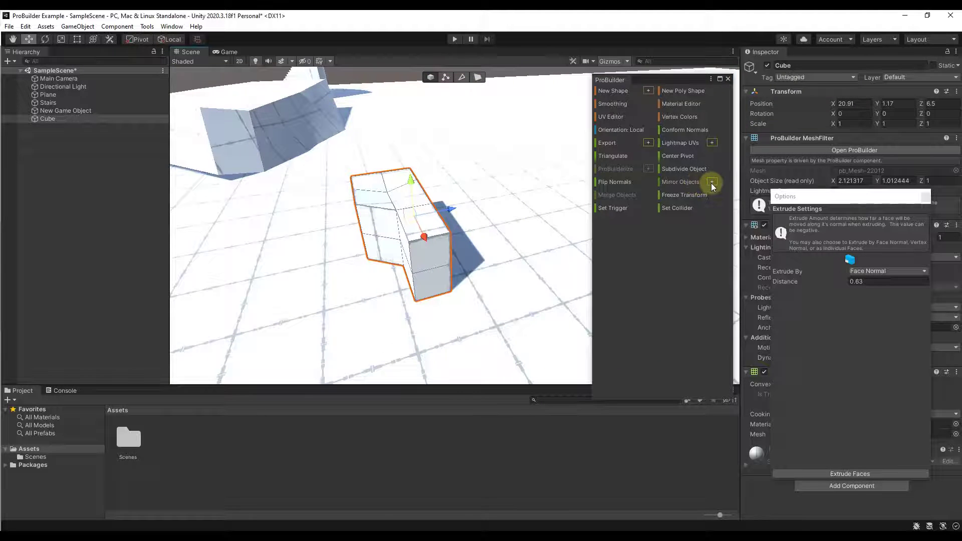
{"action": "left_click", "coordinate": [712, 182]}
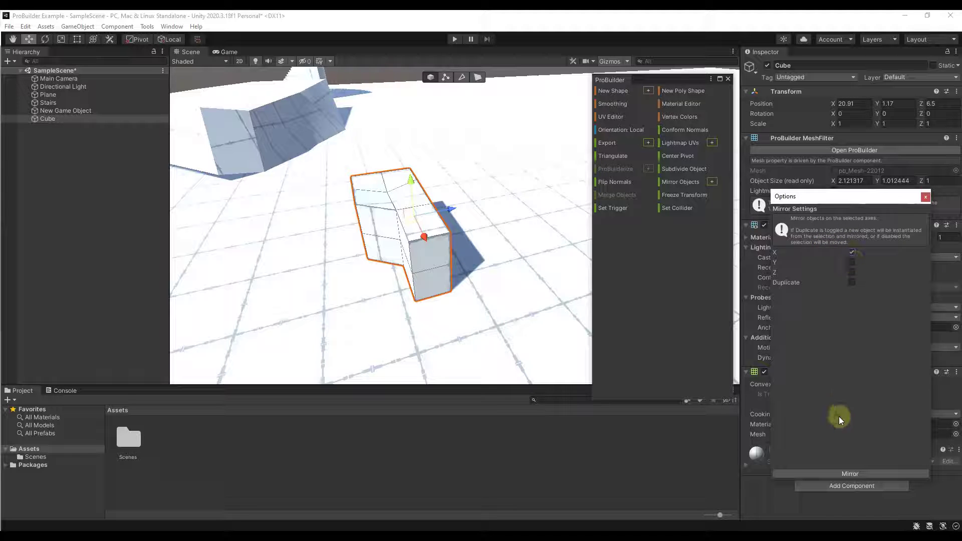
{"action": "left_click_drag", "start_coordinate": [410, 242], "coordinate": [386, 236], "text": "alt"}
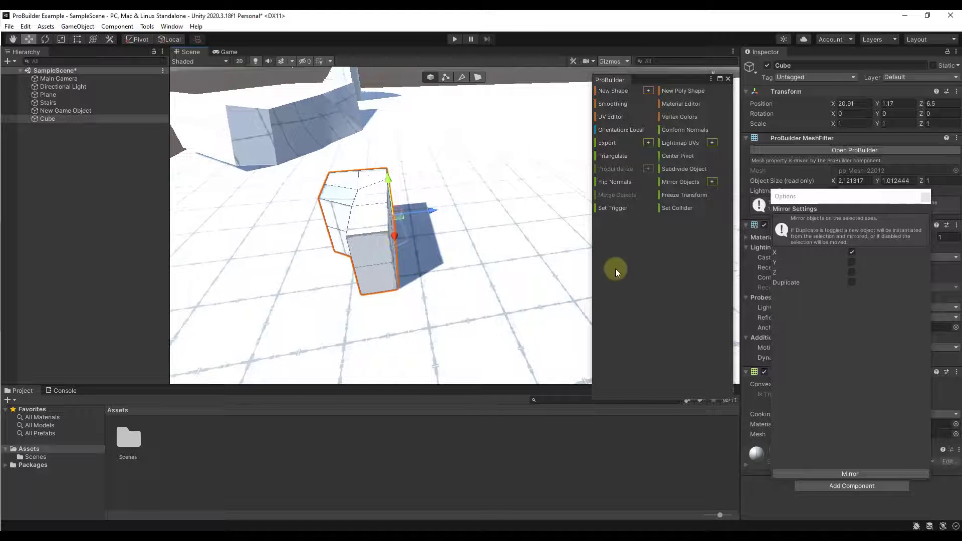
{"action": "left_click", "coordinate": [852, 472]}
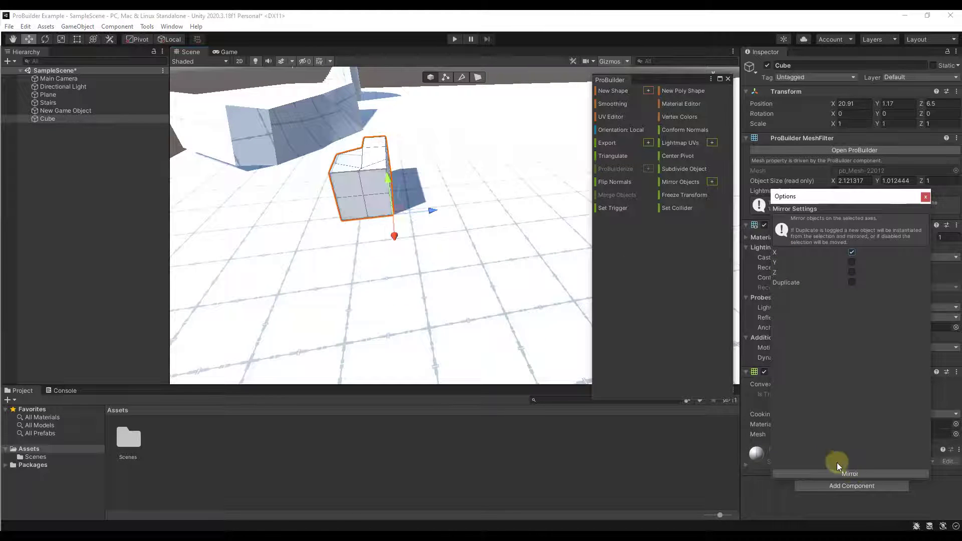
{"action": "left_click", "coordinate": [849, 473]}
{"action": "left_click", "coordinate": [849, 473]}
{"action": "left_click", "coordinate": [850, 473]}
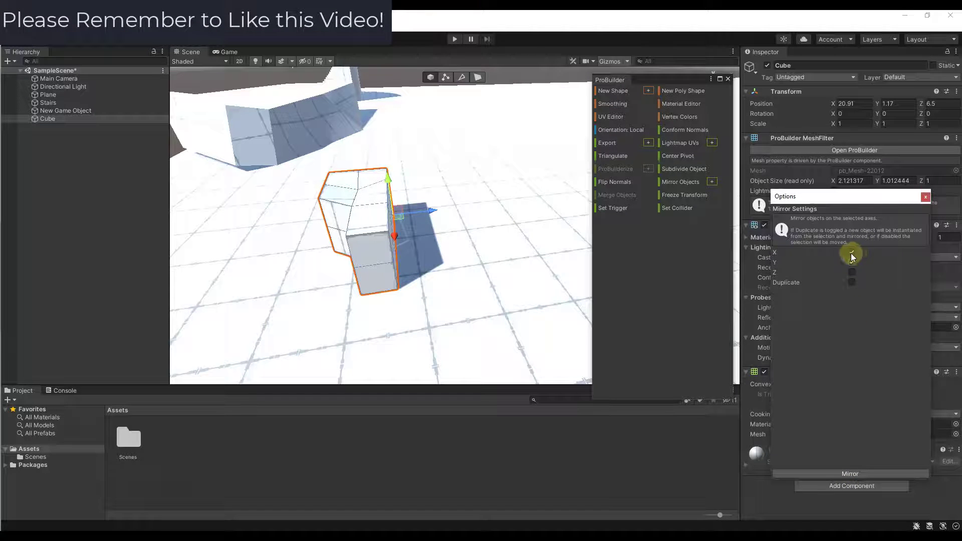
Step: Test the Z-axis mirror, then create a mirrored Z-axis duplicate named Cube(Clone)
{"action": "left_click", "coordinate": [829, 473]}
{"action": "left_click", "coordinate": [834, 474]}
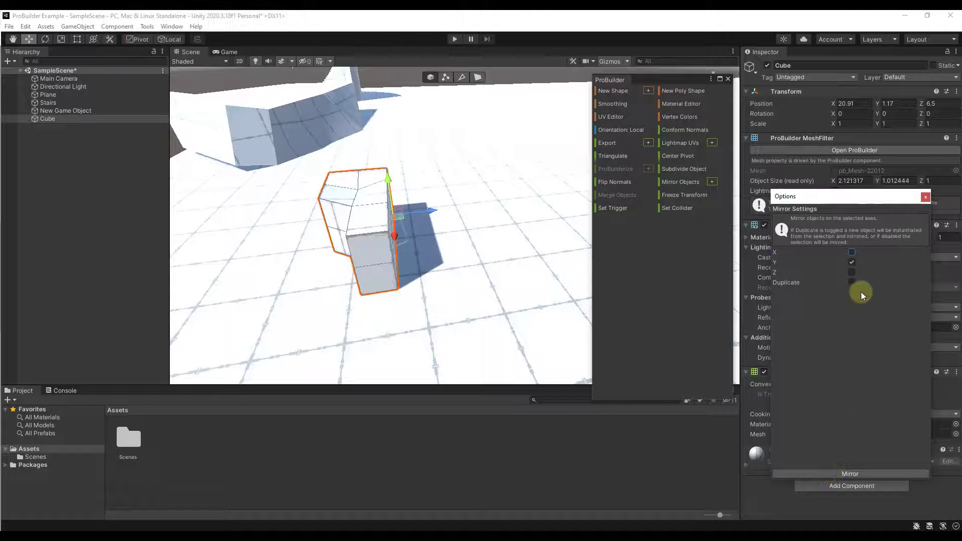
{"action": "left_click", "coordinate": [846, 474]}
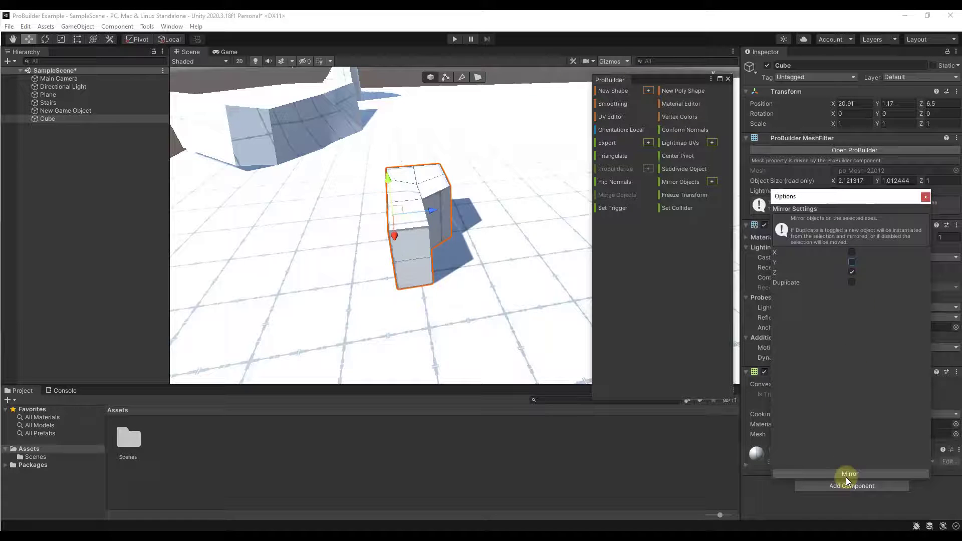
{"action": "left_click", "coordinate": [847, 475]}
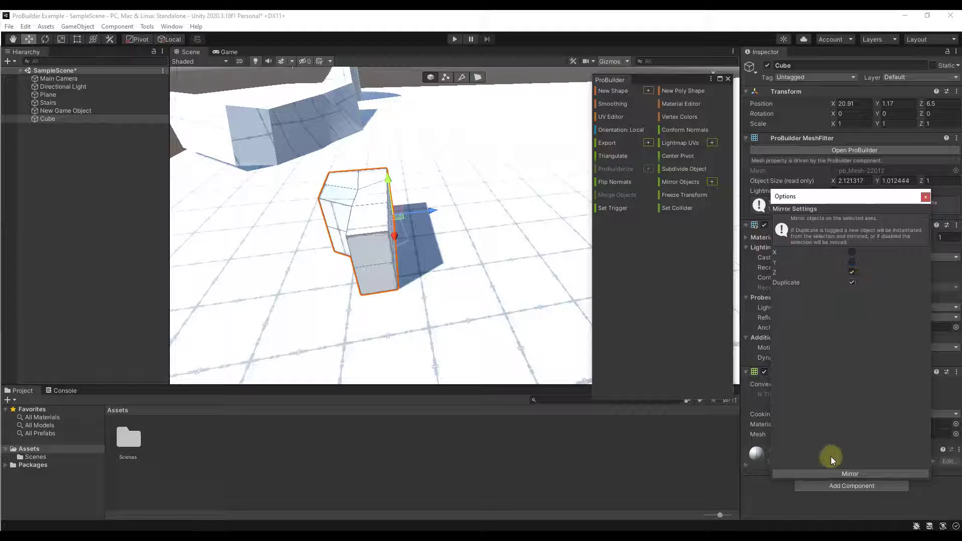
{"action": "left_click", "coordinate": [846, 476]}
{"action": "mouse_move", "coordinate": [481, 278]}
{"action": "left_mouse_down", "text": "alt"}
{"action": "mouse_move", "coordinate": [539, 264]}
{"action": "mouse_move", "coordinate": [728, 264]}
{"action": "mouse_move", "coordinate": [794, 247]}
{"action": "mouse_move", "coordinate": [915, 289]}
{"action": "mouse_move", "coordinate": [930, 305]}
{"action": "mouse_move", "coordinate": [920, 302]}
{"action": "mouse_move", "coordinate": [947, 300]}
{"action": "mouse_move", "coordinate": [26, 301]}
{"action": "mouse_move", "coordinate": [134, 316]}
{"action": "mouse_move", "coordinate": [74, 329]}
{"action": "mouse_move", "coordinate": [110, 328]}
{"action": "mouse_move", "coordinate": [95, 313]}
{"action": "left_mouse_up", "text": "alt"}
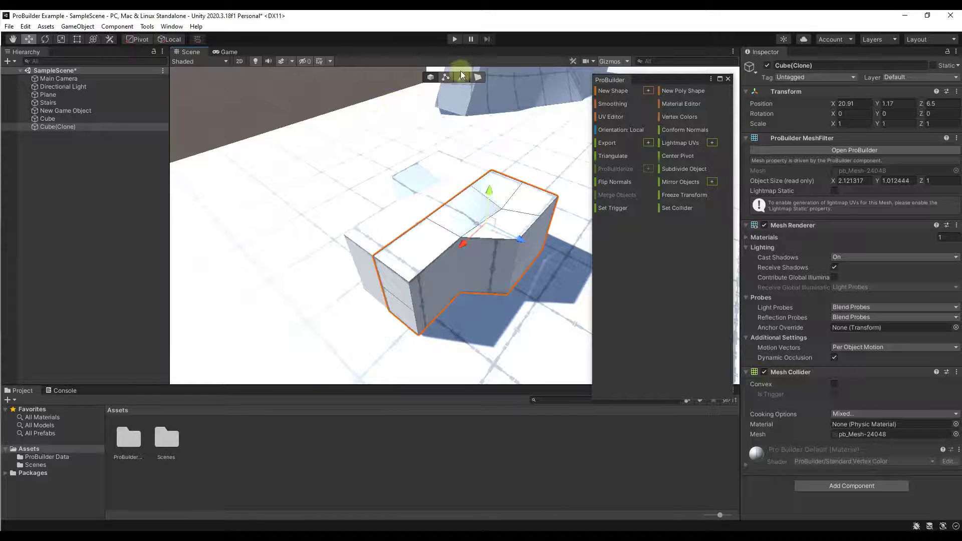
Step: Bevel the clone's top edges at distance 0.17752 and add the vertical middle edge
{"action": "left_click", "coordinate": [438, 262]}
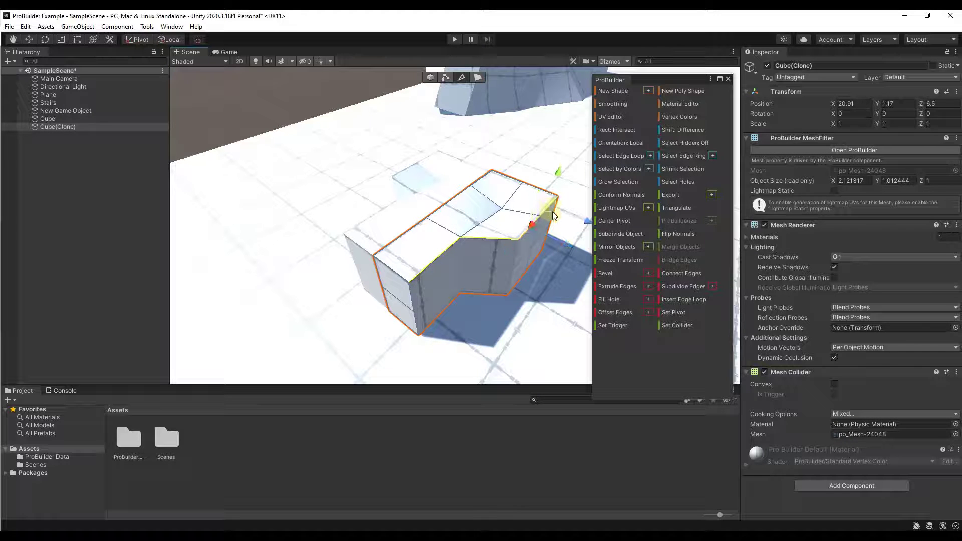
{"action": "left_click", "coordinate": [648, 273]}
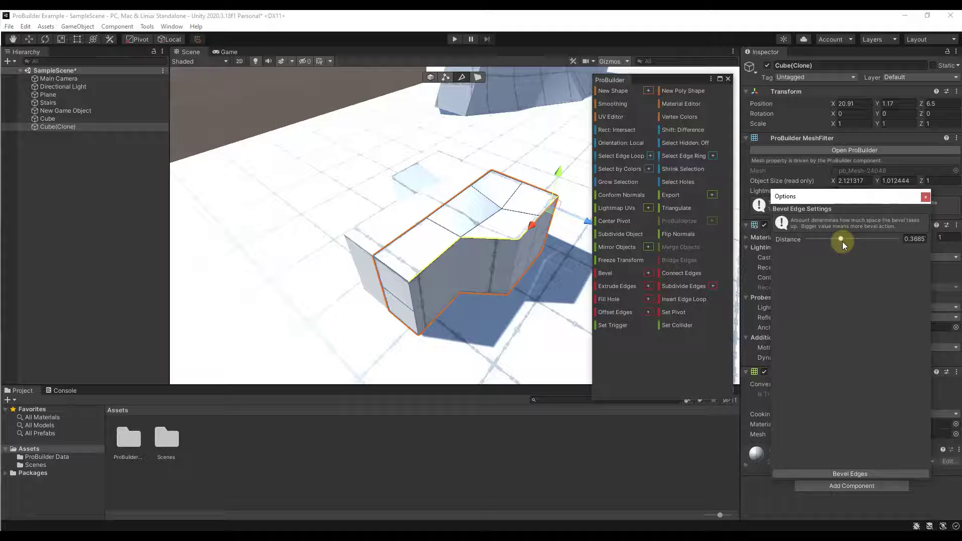
{"action": "left_click_drag", "start_coordinate": [849, 244], "coordinate": [823, 239]}
{"action": "left_click_drag", "start_coordinate": [436, 280], "coordinate": [457, 262], "text": "alt"}
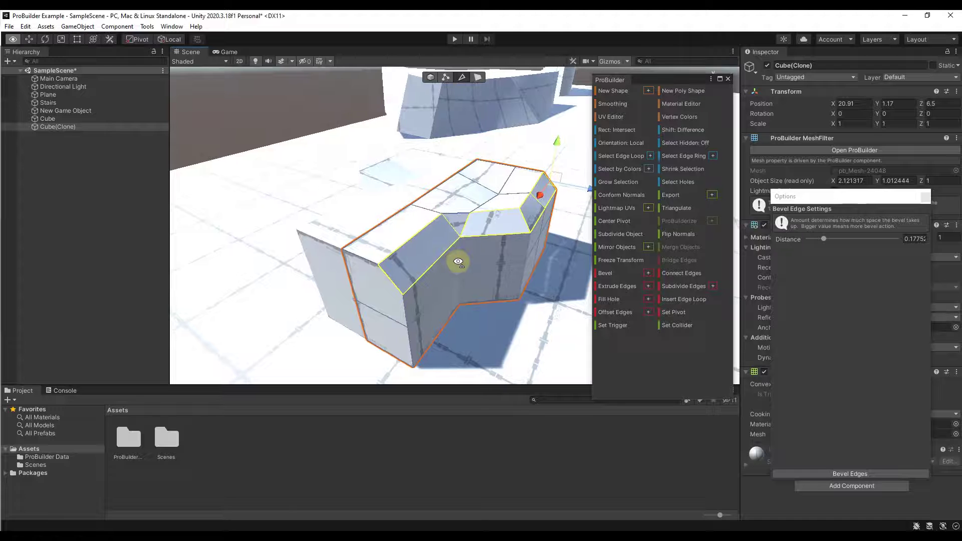
{"action": "left_click", "coordinate": [455, 269], "text": "shift"}
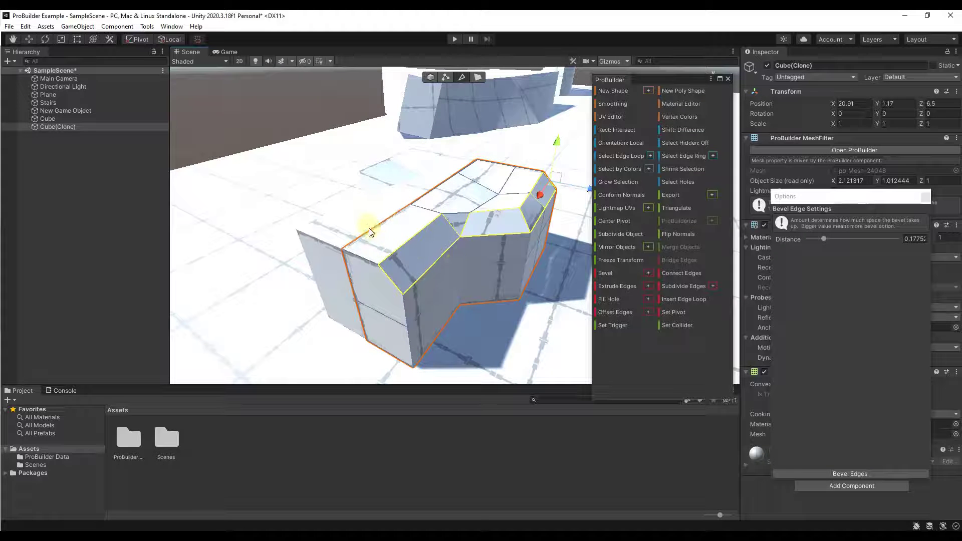
{"action": "left_click_drag", "start_coordinate": [369, 231], "coordinate": [715, 247], "text": "alt"}
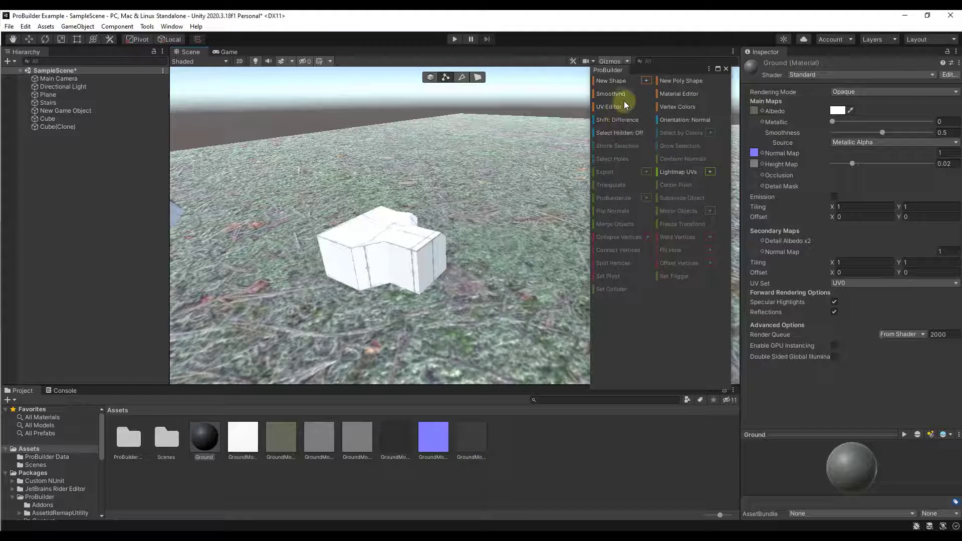
Step: Open the Material Editor and apply ProBuilderDefault to the selected Plane with Alt+1
{"action": "left_click", "coordinate": [679, 94]}
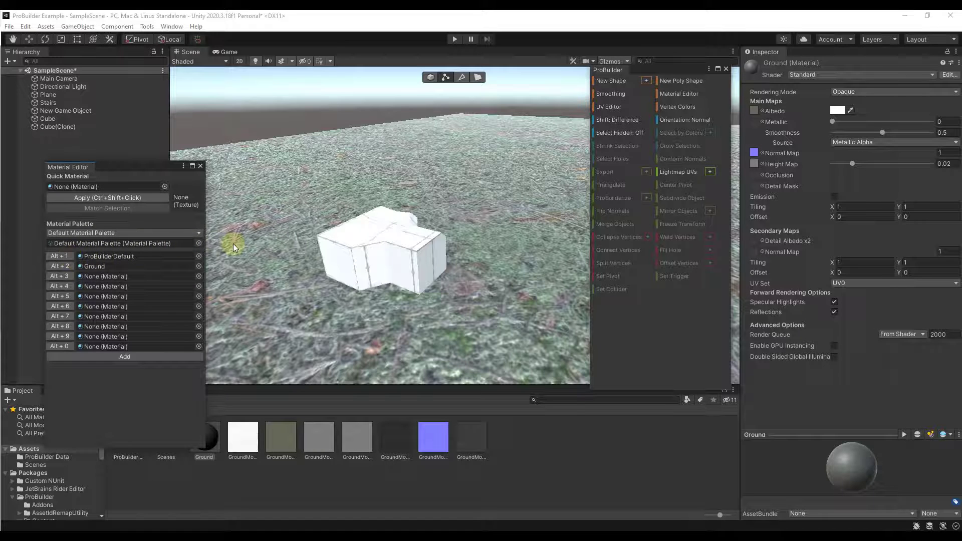
{"action": "left_click", "coordinate": [105, 258]}
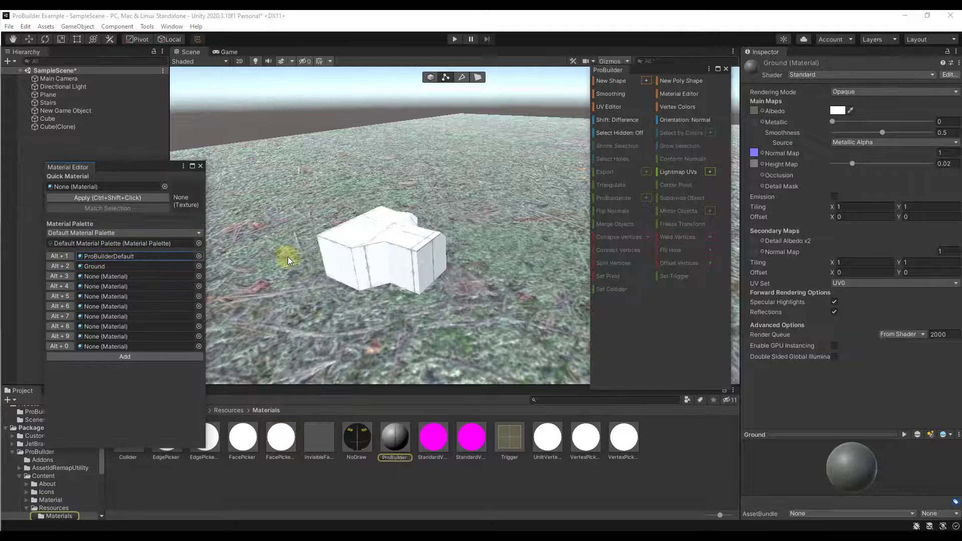
{"action": "left_click", "coordinate": [263, 251]}
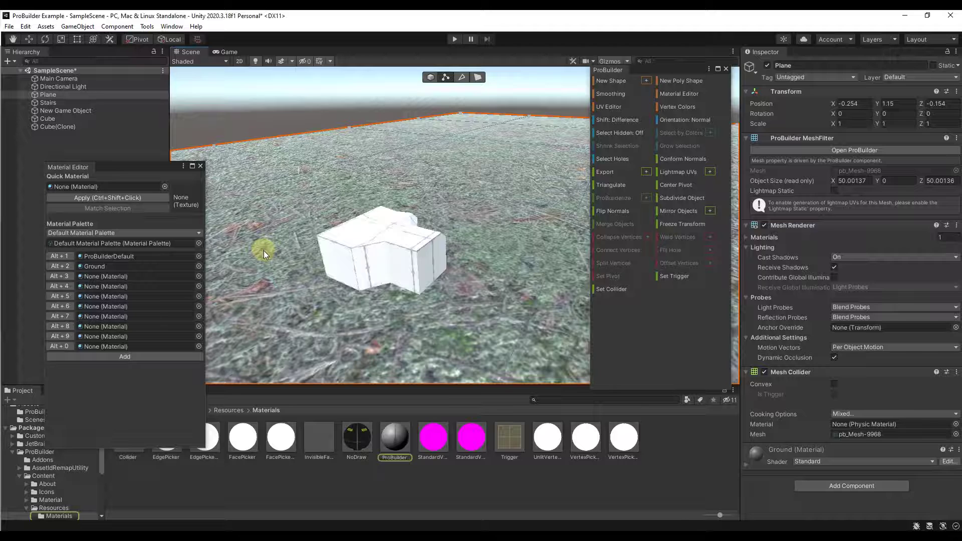
{"action": "key", "text": "alt+1"}
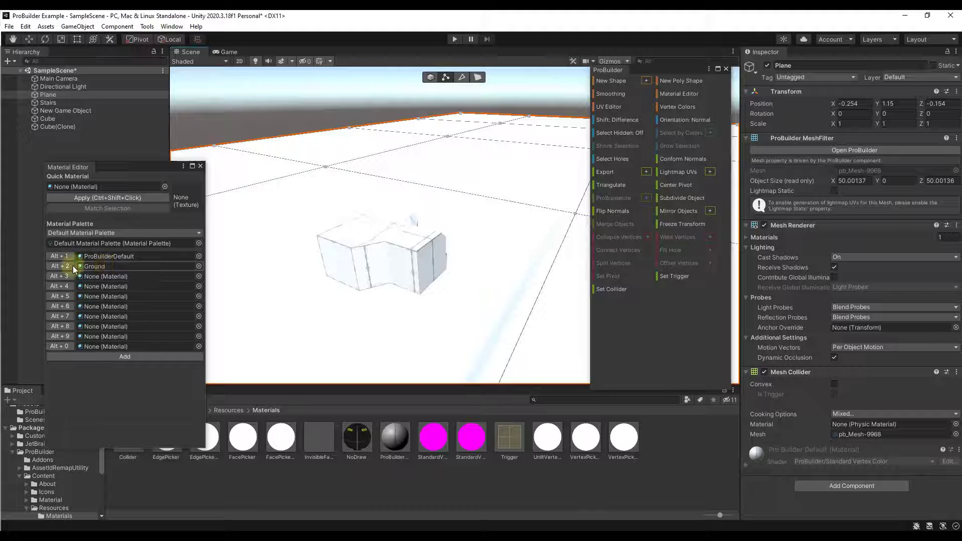
{"action": "scroll", "coordinate": [30, 435], "scroll_direction": "up", "scroll_amount": 3}
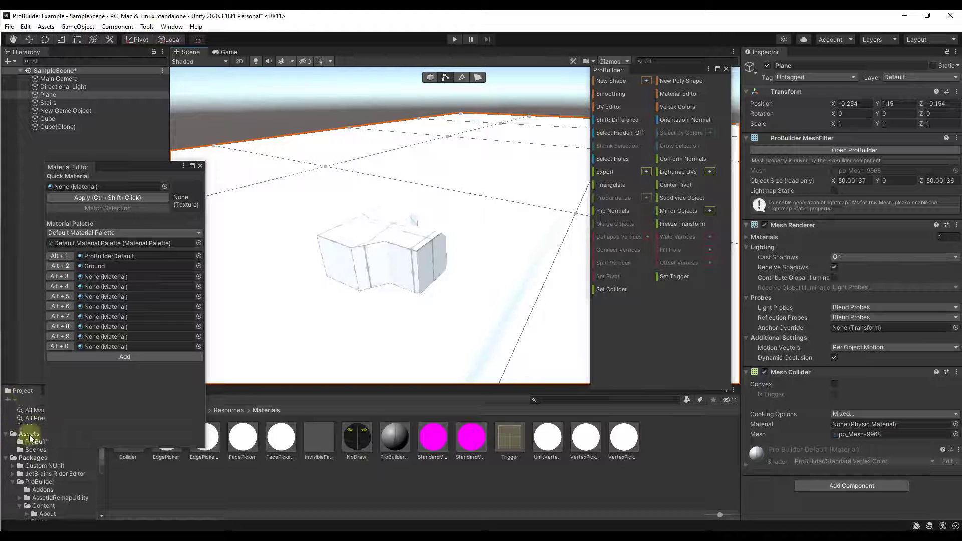
Step: Drag the Ground material from the Assets folder onto the Plane
{"action": "left_click_drag", "start_coordinate": [129, 166], "coordinate": [104, 98]}
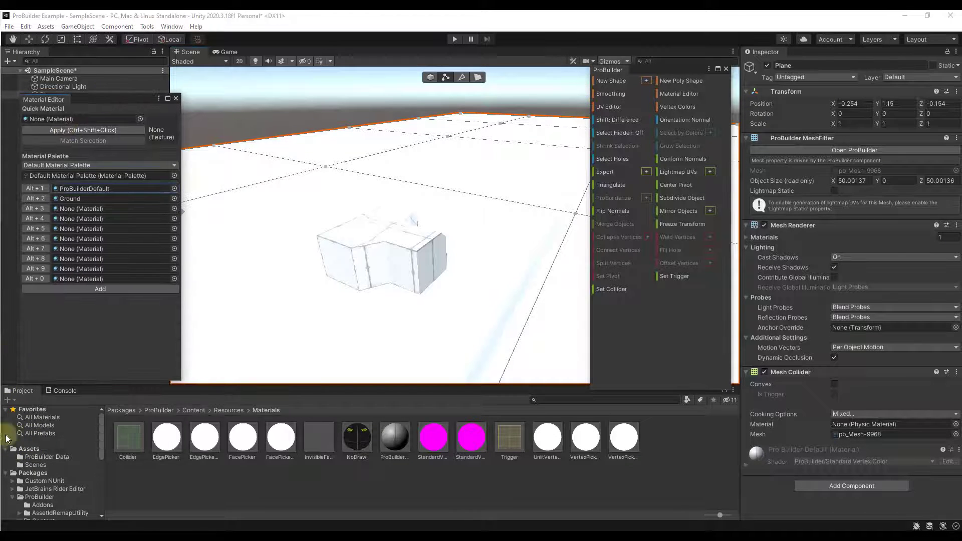
{"action": "left_click", "coordinate": [29, 449]}
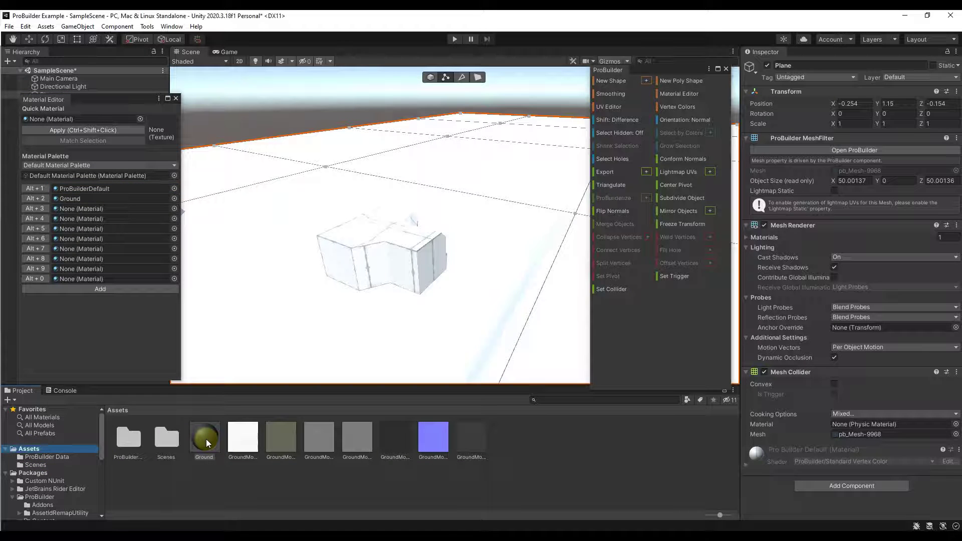
{"action": "left_click_drag", "start_coordinate": [205, 437], "coordinate": [269, 301]}
{"action": "key", "text": "ctrl+z"}
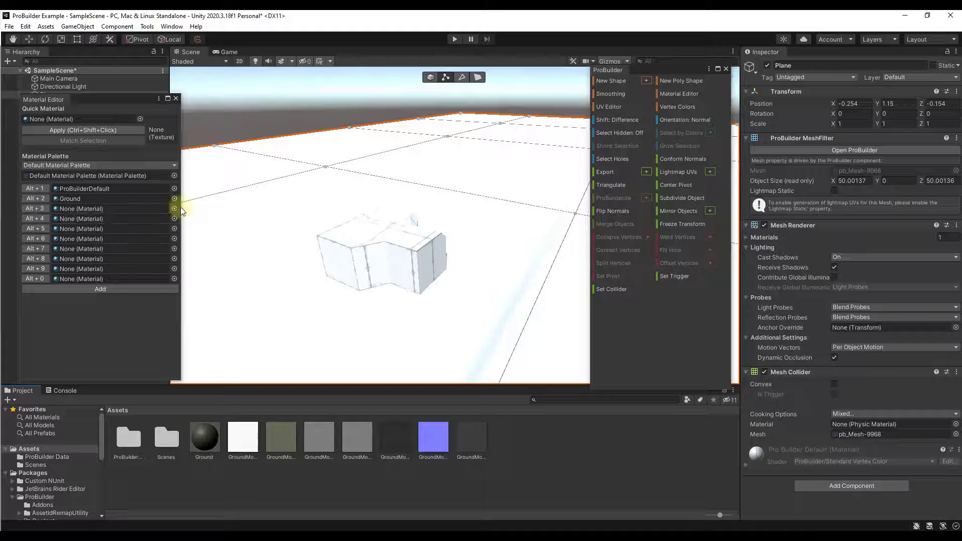
{"action": "key", "text": "ctrl+y"}
{"action": "mouse_move", "coordinate": [397, 221]}
{"action": "left_mouse_down", "text": "alt"}
{"action": "mouse_move", "coordinate": [457, 211]}
{"action": "mouse_move", "coordinate": [383, 221]}
{"action": "left_mouse_up", "text": "alt"}
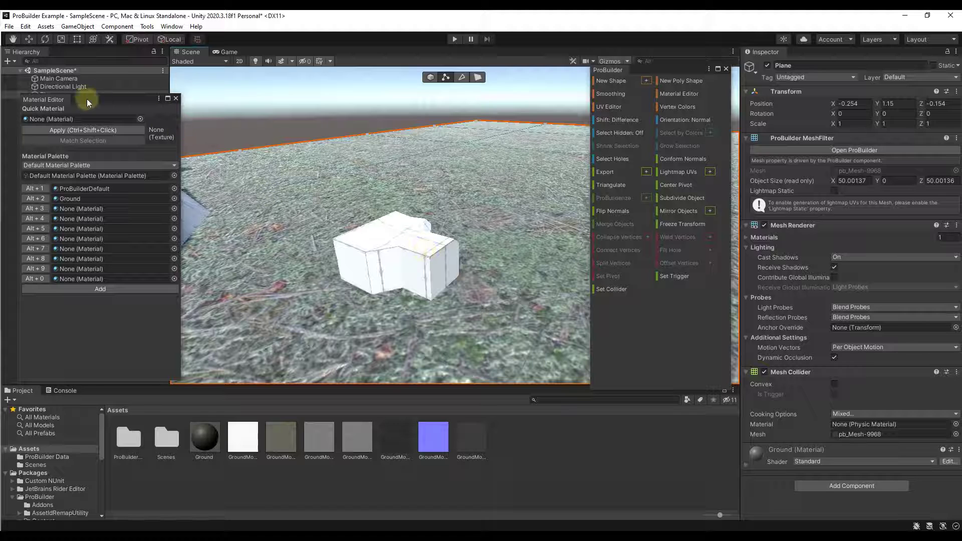
Step: Close the Material Editor, open the UV Editor, and enable editing UVs in the scene
{"action": "left_click", "coordinate": [175, 98]}
{"action": "left_click", "coordinate": [617, 107]}
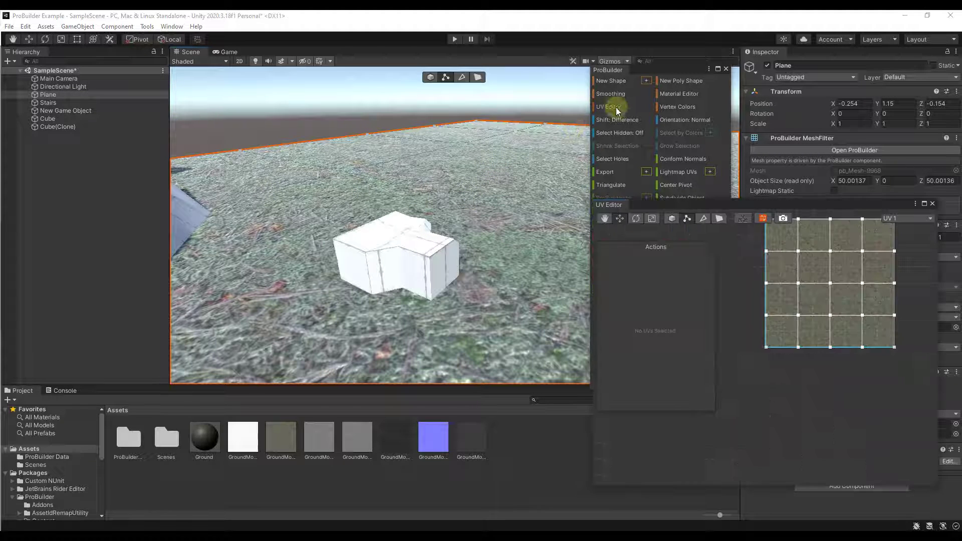
{"action": "left_click_drag", "start_coordinate": [486, 300], "coordinate": [509, 298], "text": "alt"}
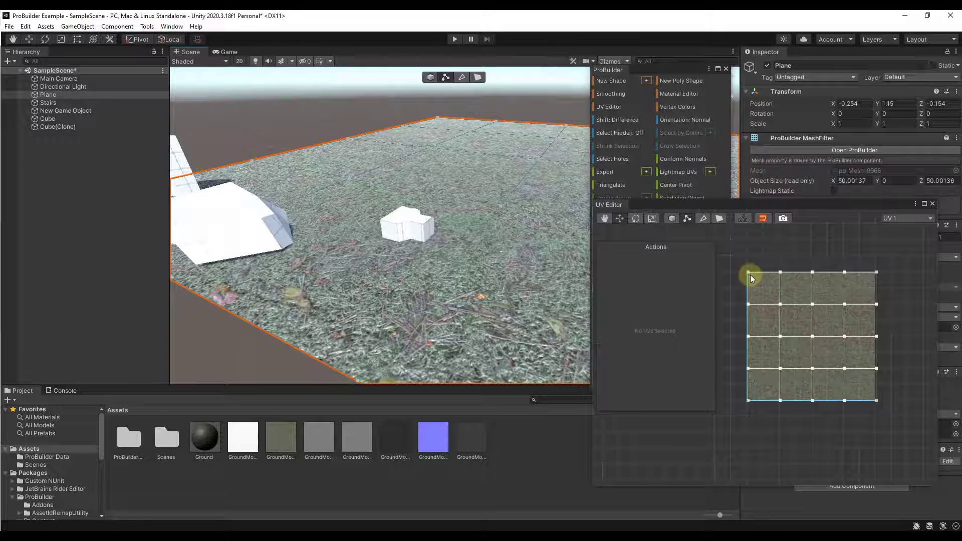
{"action": "left_click", "coordinate": [743, 222]}
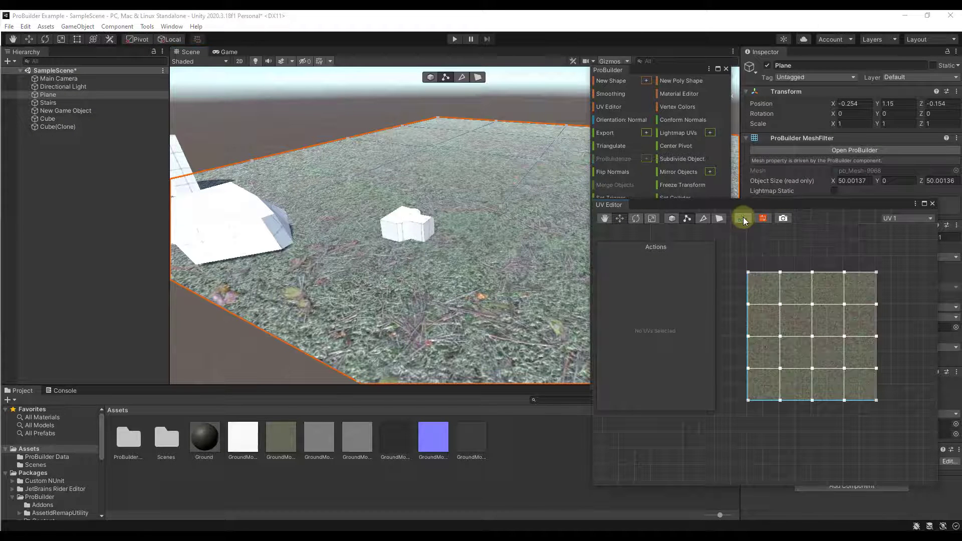
{"action": "left_click_drag", "start_coordinate": [440, 244], "coordinate": [515, 320], "text": "alt"}
{"action": "scroll", "coordinate": [519, 323], "scroll_direction": "up", "scroll_amount": 3}
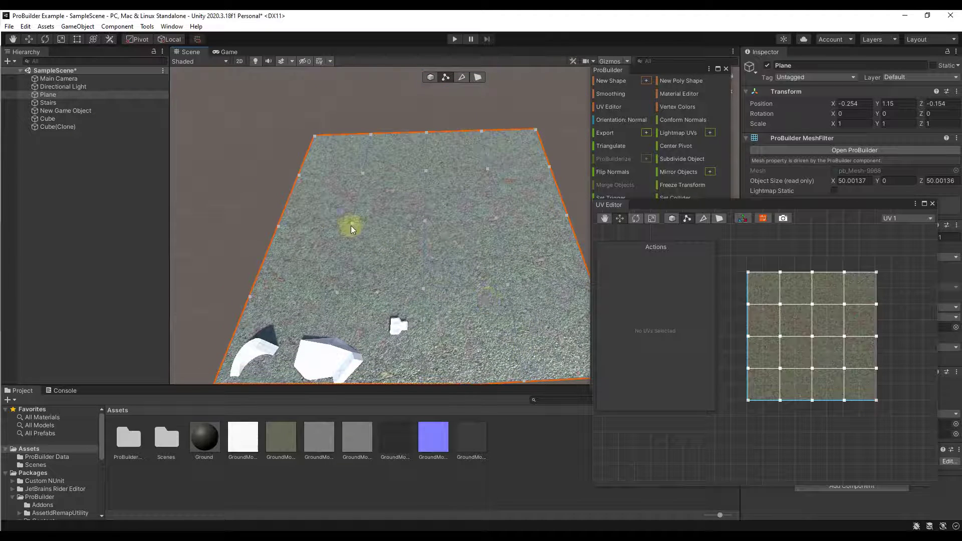
{"action": "left_click_drag", "start_coordinate": [328, 208], "coordinate": [355, 230], "text": "alt"}
Step: Select all the Plane's UVs, shift them, and scale them to change the Ground texture tiling
{"action": "left_click_drag", "start_coordinate": [215, 103], "coordinate": [590, 402]}
{"action": "left_click_drag", "start_coordinate": [477, 108], "coordinate": [468, 142]}
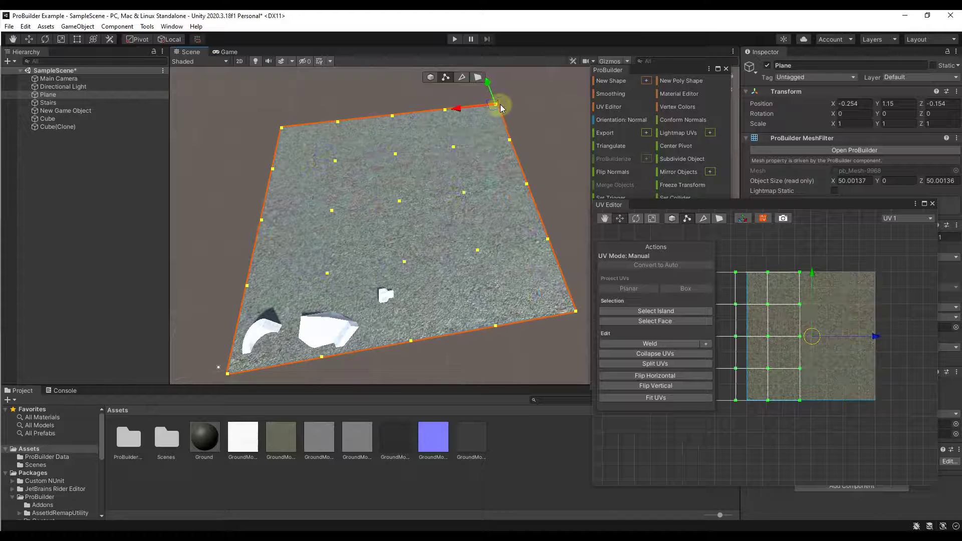
{"action": "left_click_drag", "start_coordinate": [496, 101], "coordinate": [454, 168]}
{"action": "left_click", "coordinate": [651, 218]}
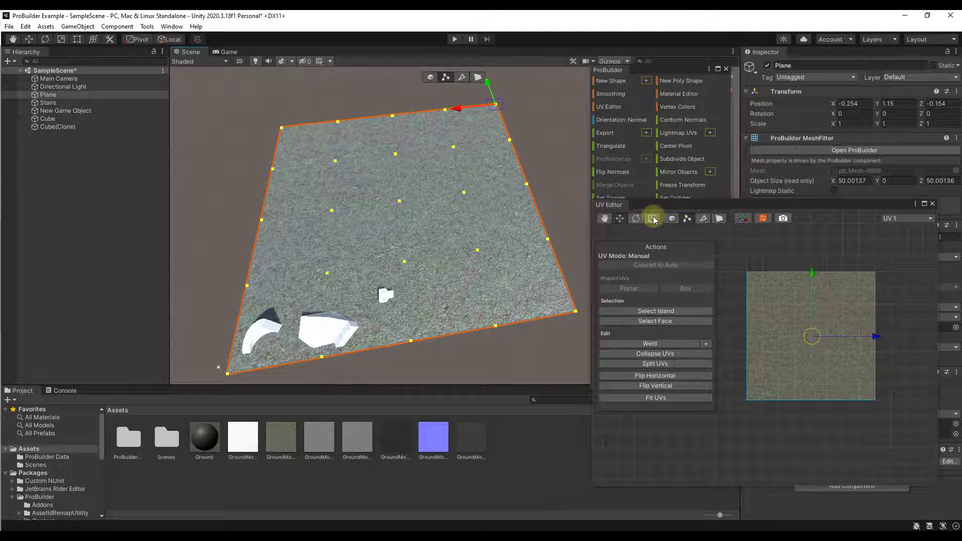
{"action": "left_click_drag", "start_coordinate": [497, 105], "coordinate": [494, 140]}
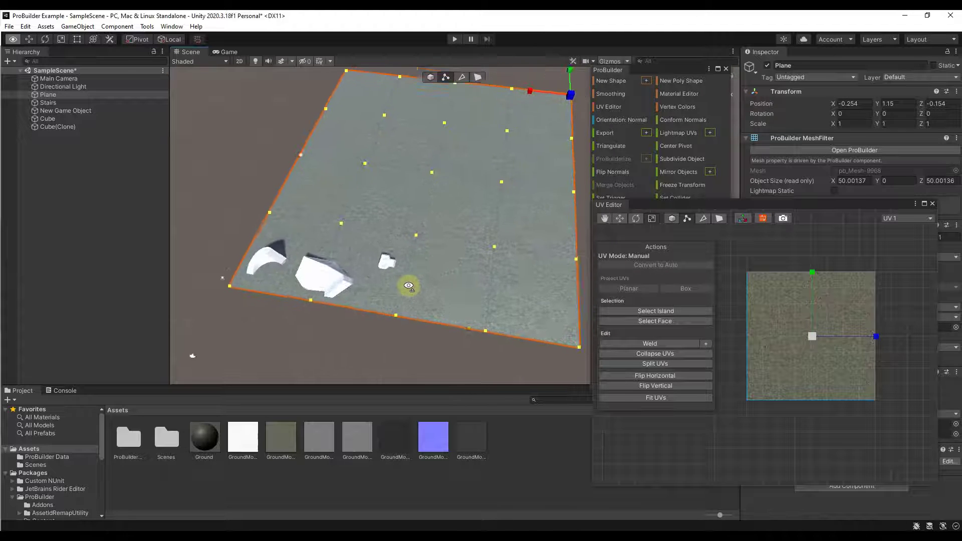